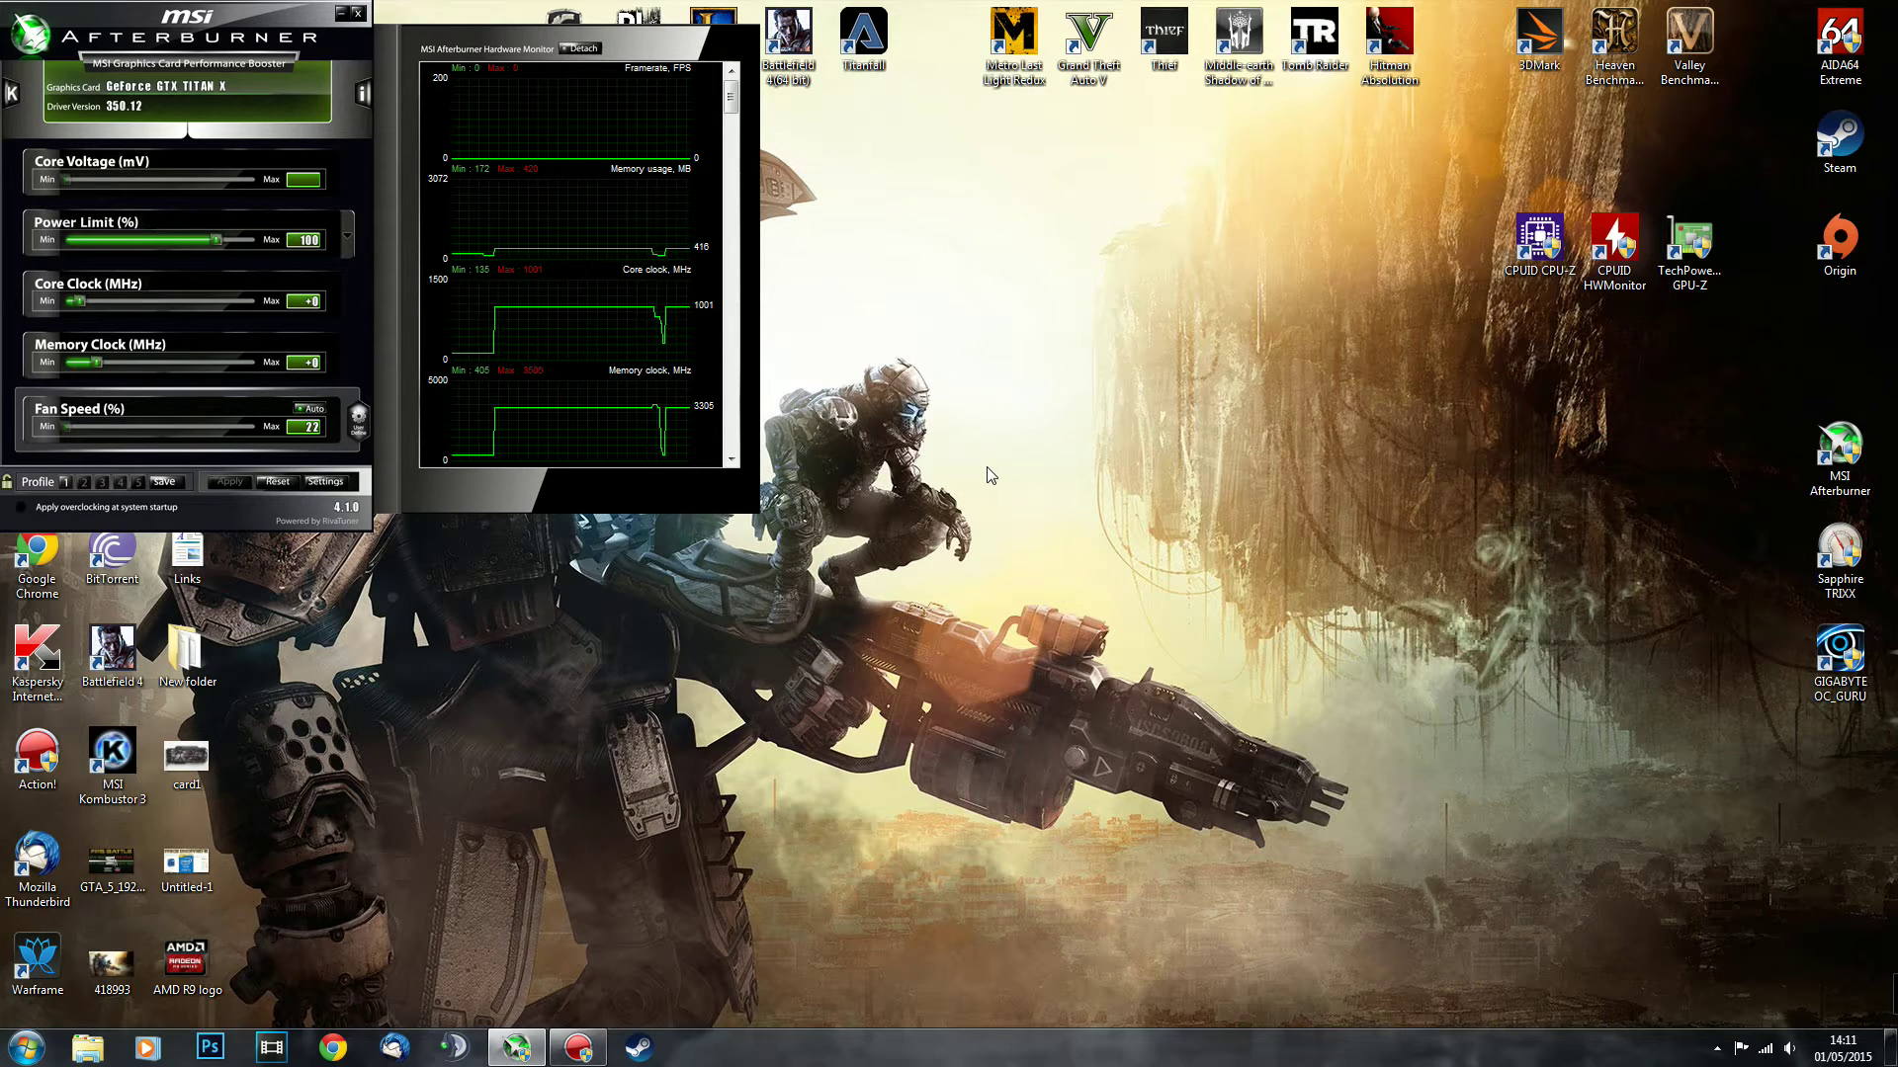
In Afterburner's monitoring settings, show the Framerate graph in the on-screen display and apply.
{"action": "mouse_move", "coordinate": [701, 357]}
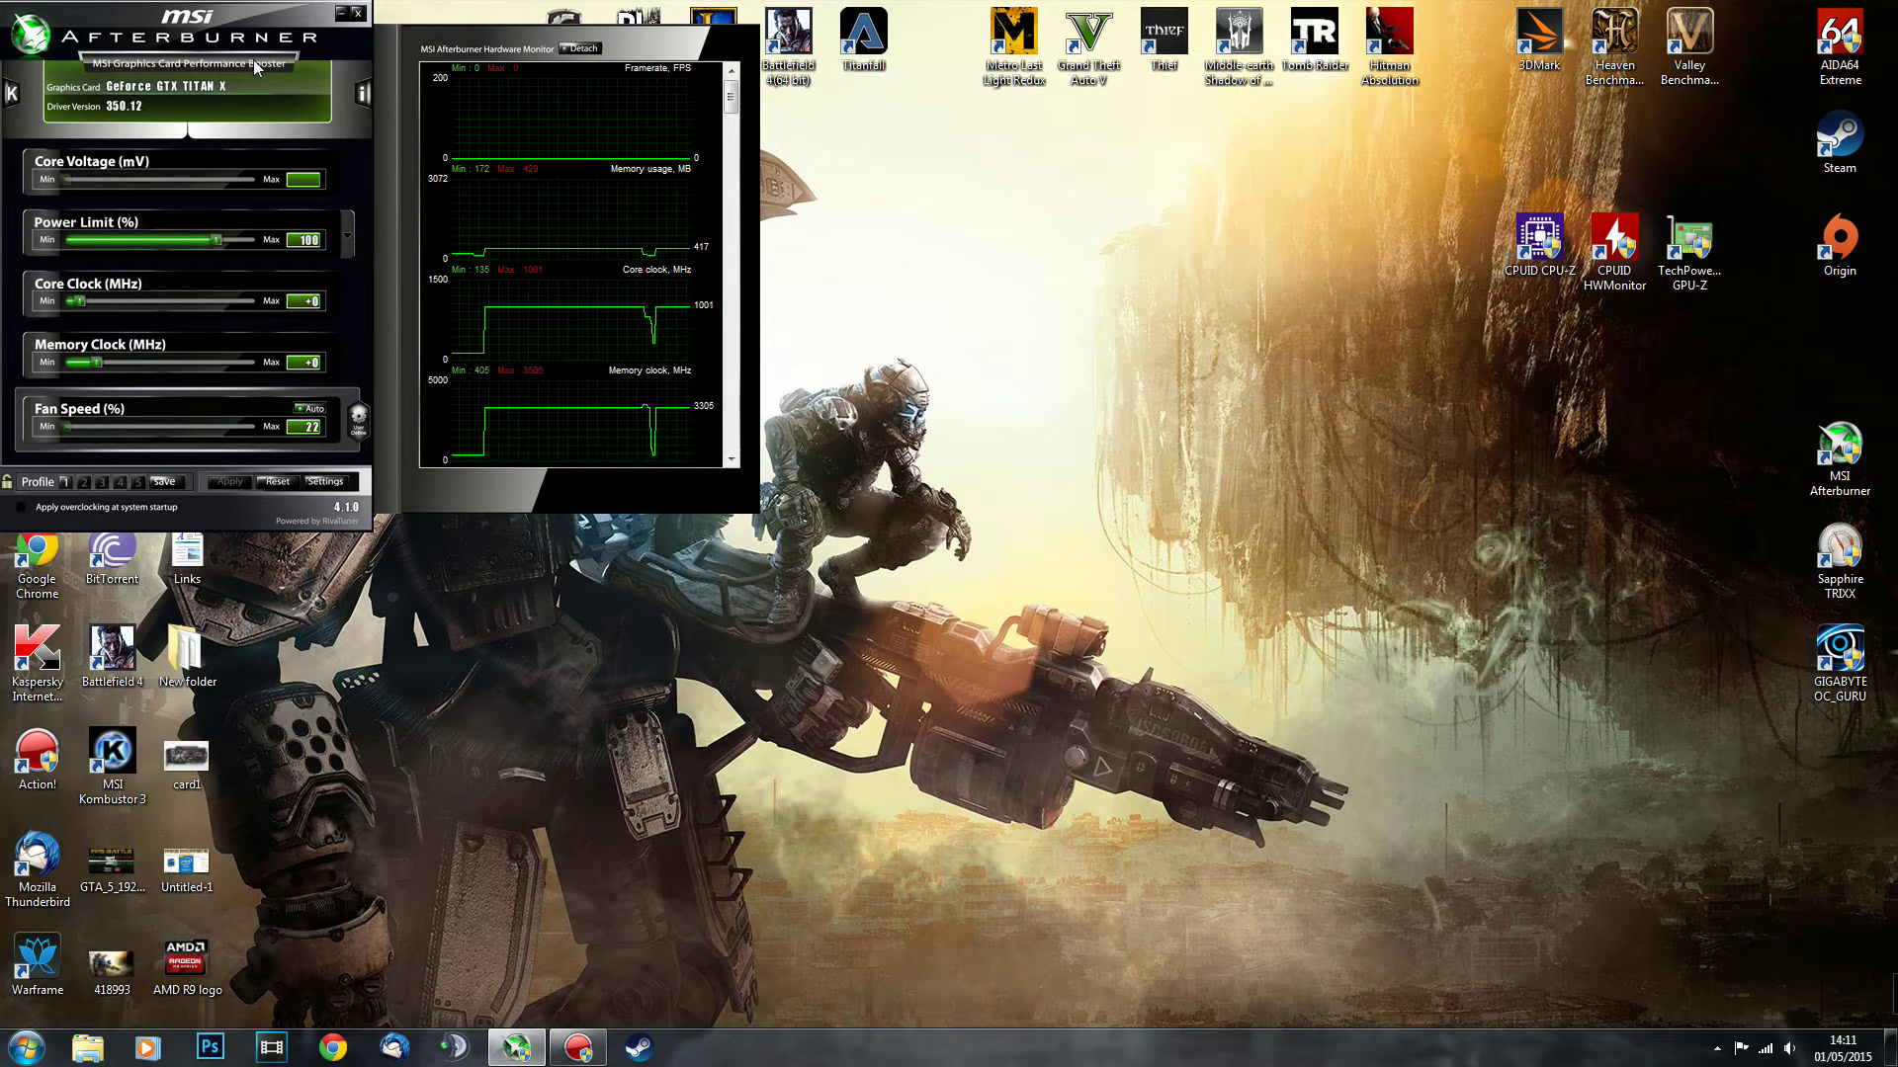
{"action": "left_click", "coordinate": [1725, 1056]}
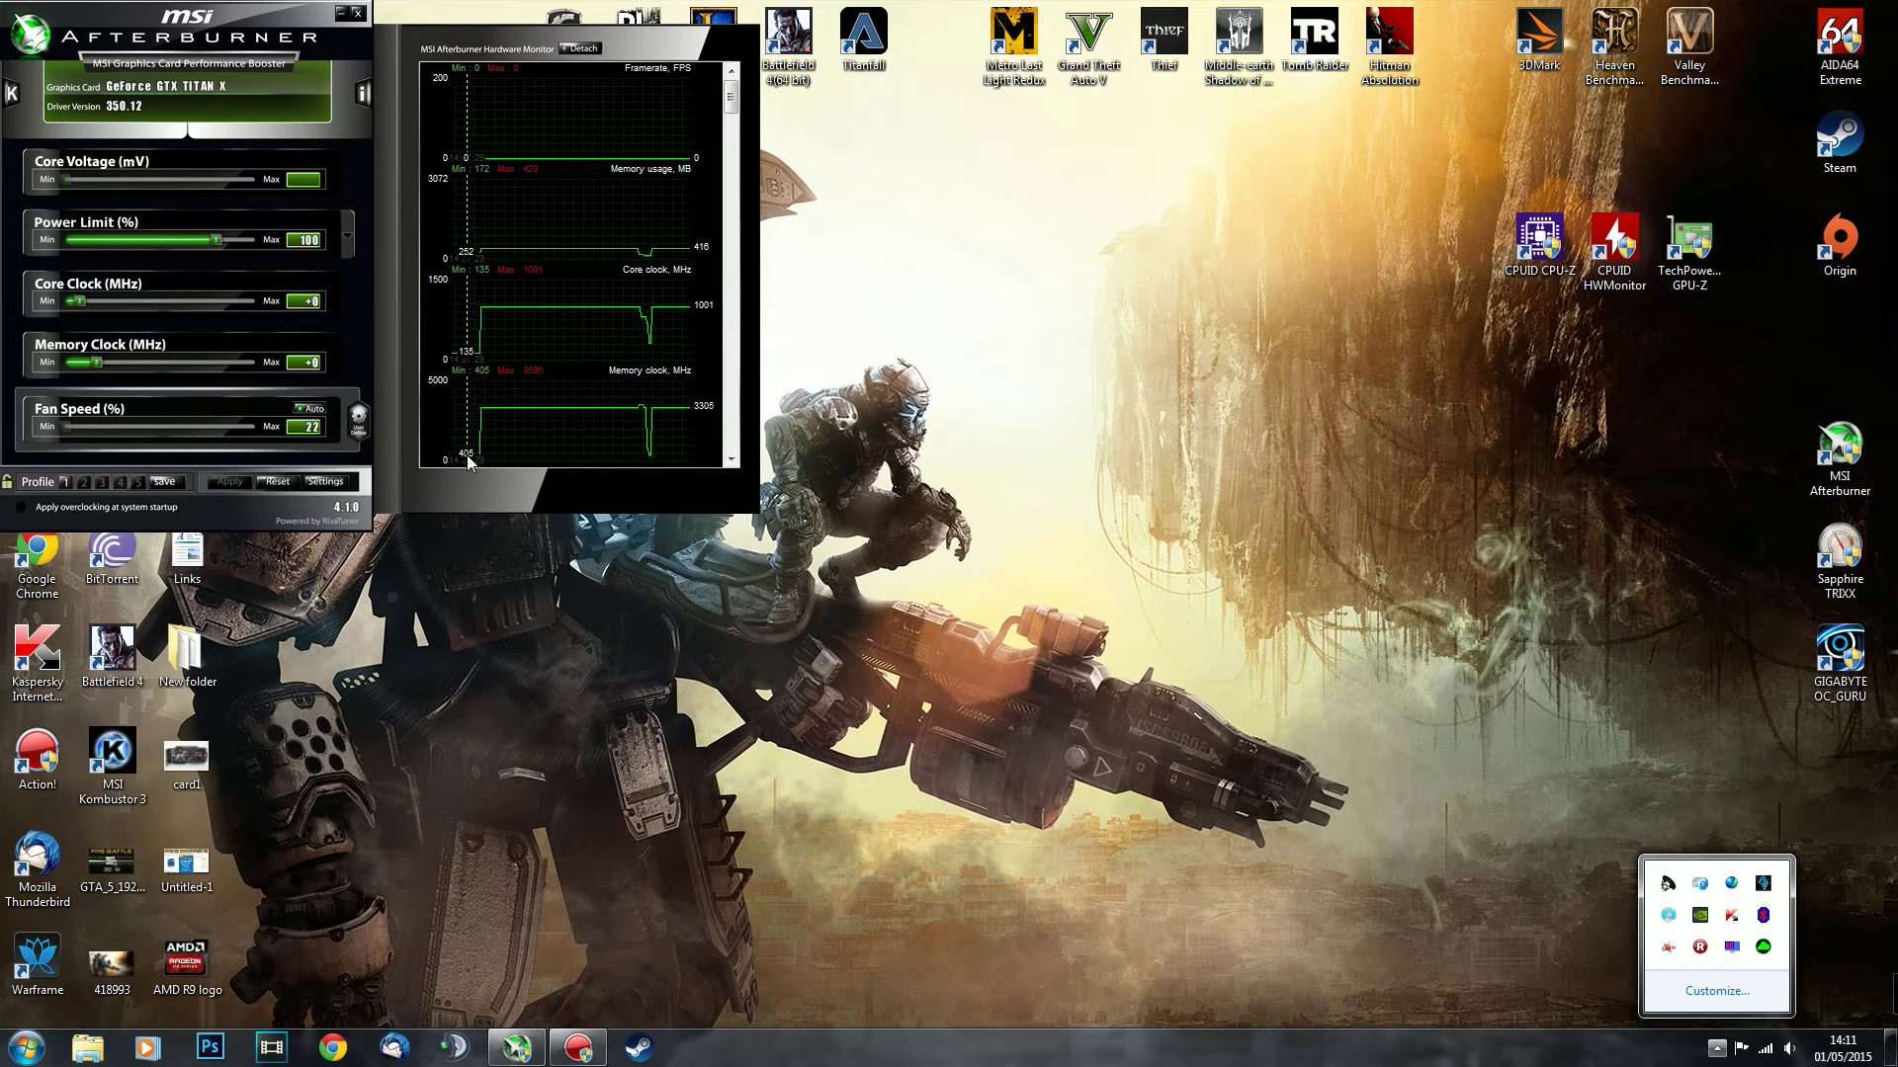
{"action": "left_click", "coordinate": [320, 482]}
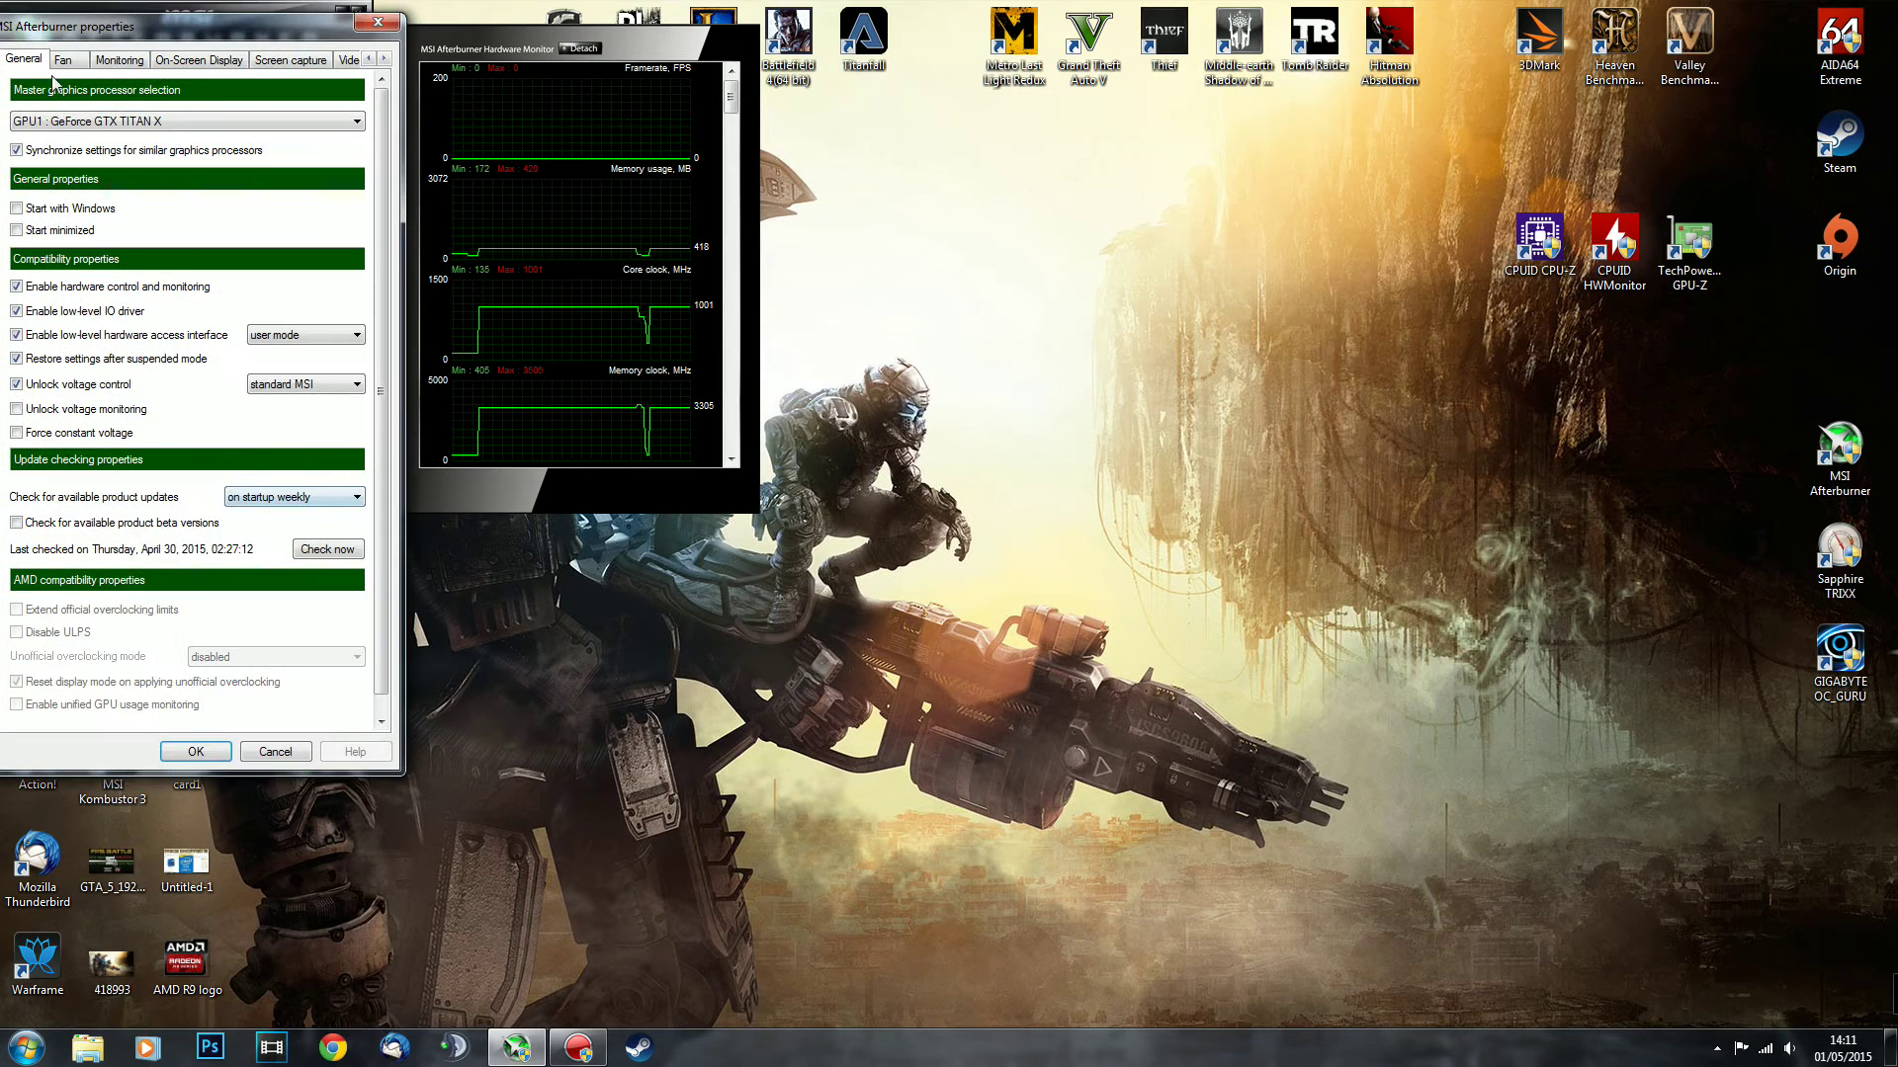
{"action": "left_click", "coordinate": [121, 60]}
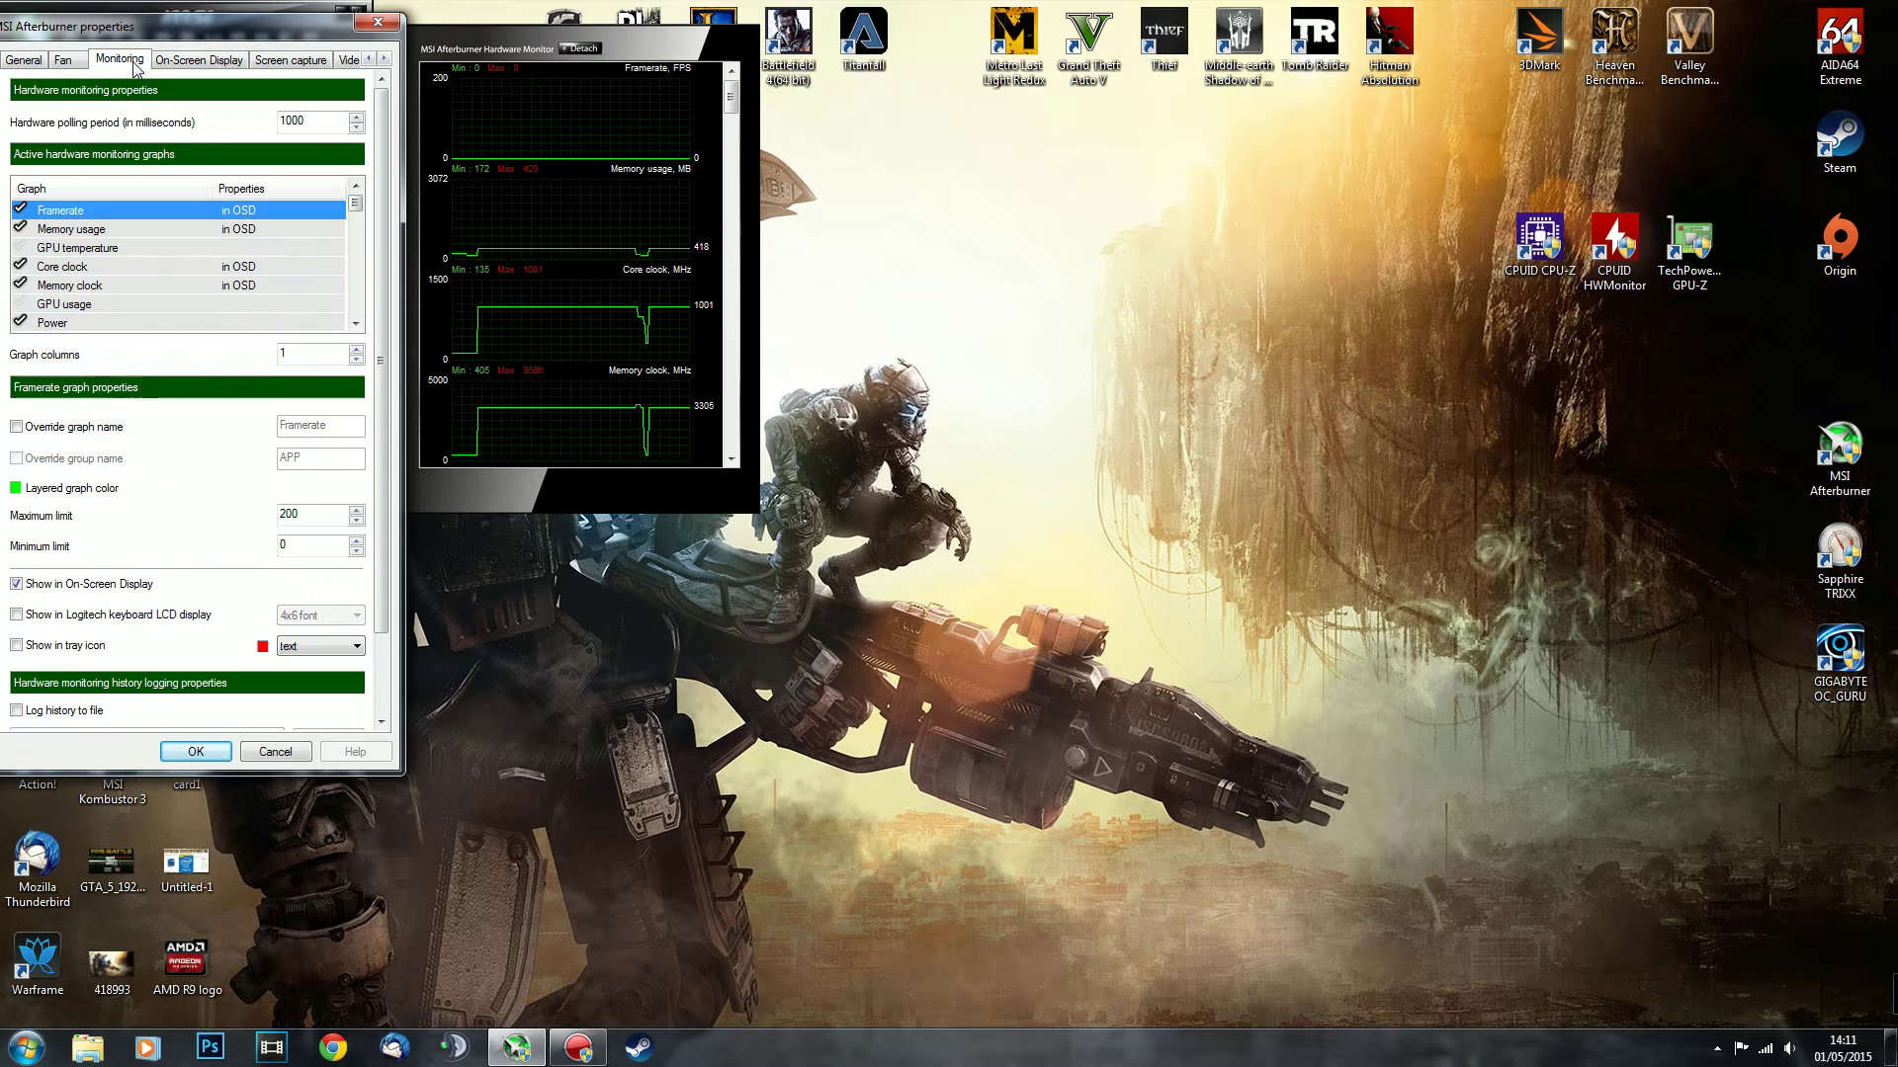
{"action": "left_click", "coordinate": [63, 226]}
{"action": "left_click", "coordinate": [72, 211]}
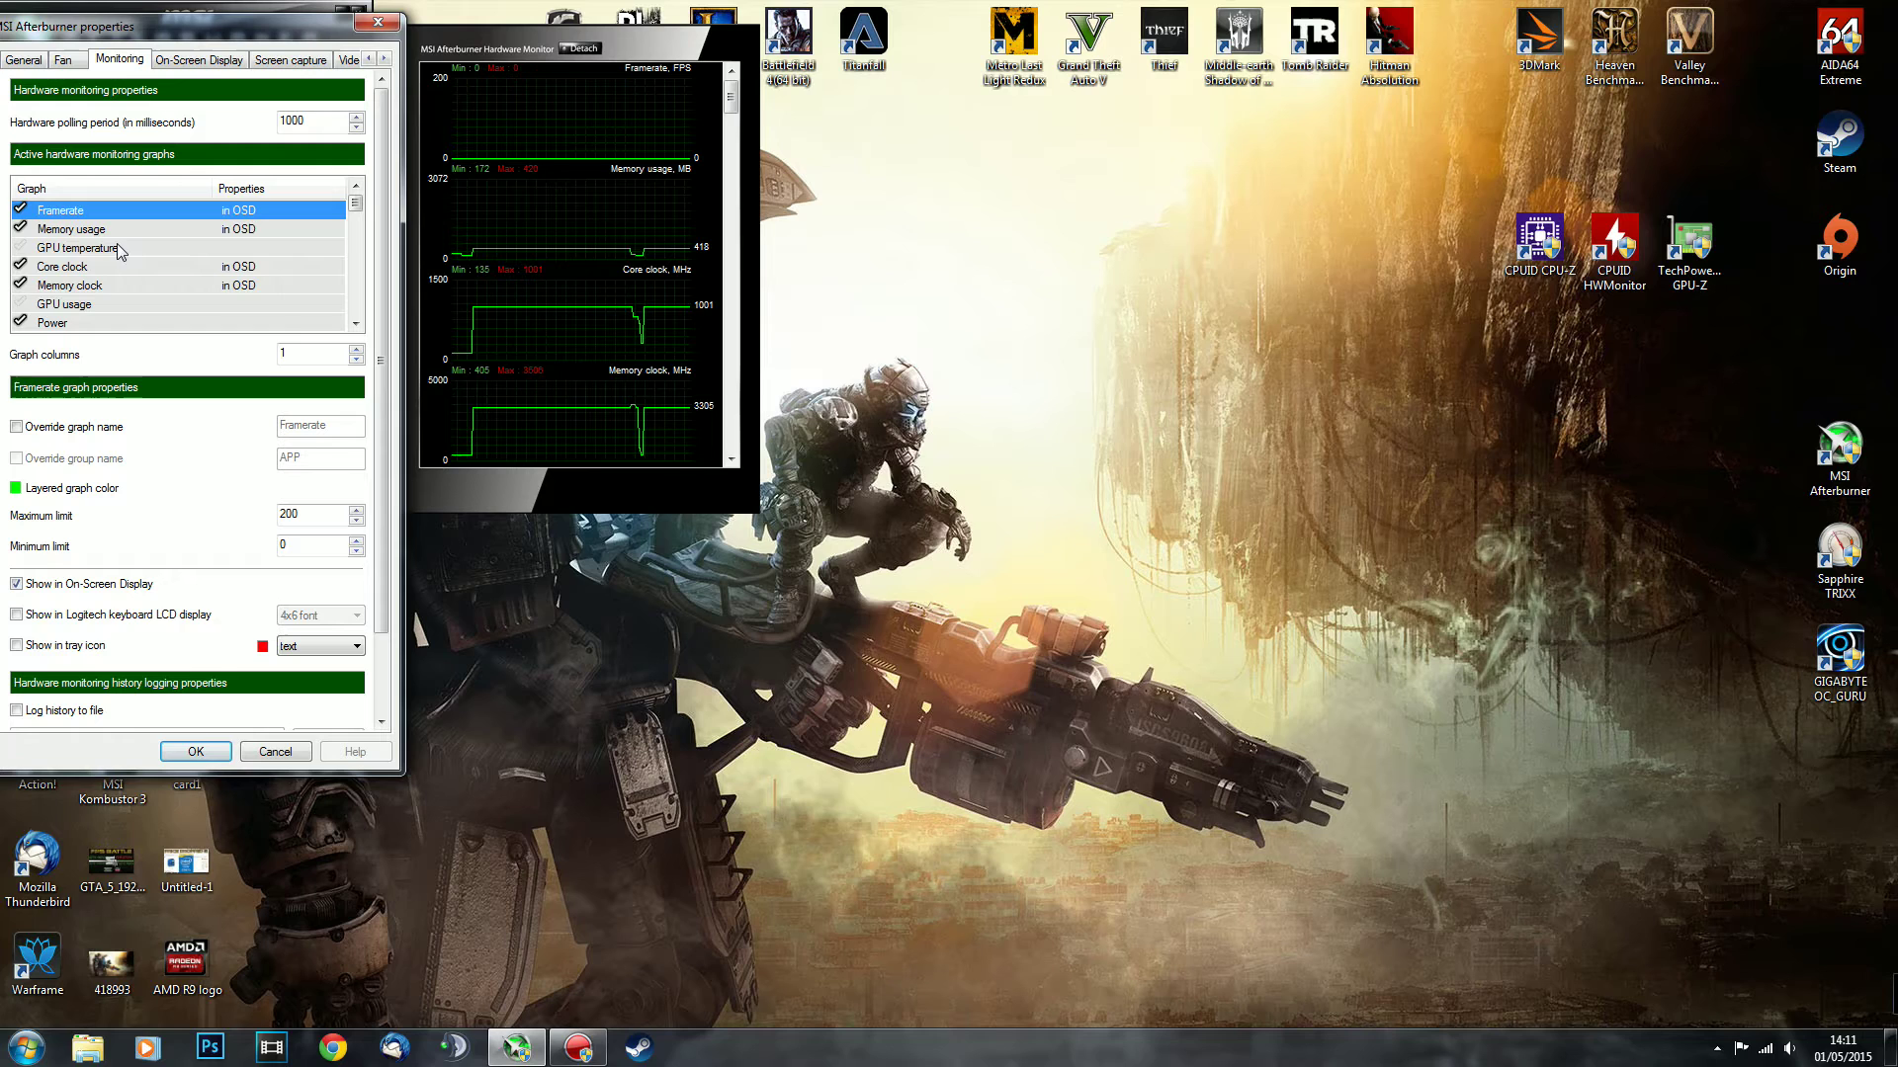
{"action": "left_click", "coordinate": [18, 585]}
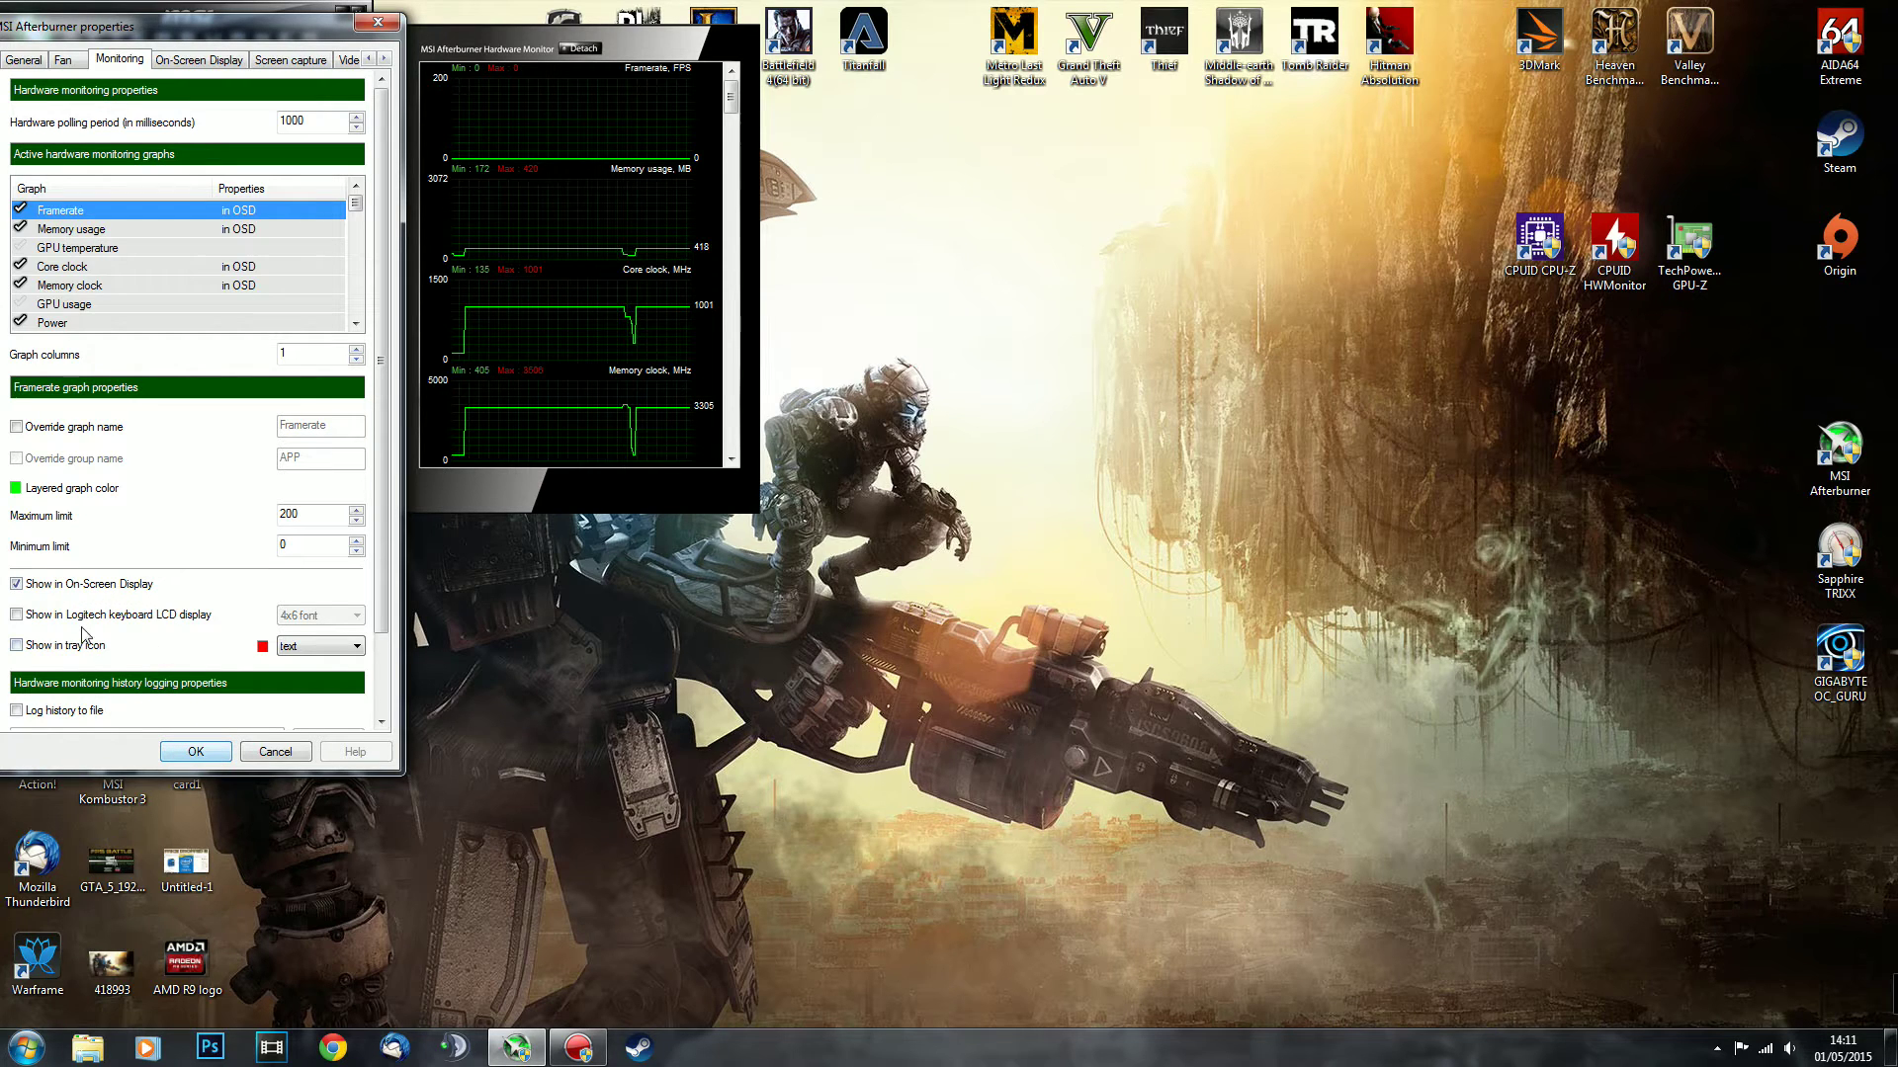
{"action": "left_click", "coordinate": [195, 752]}
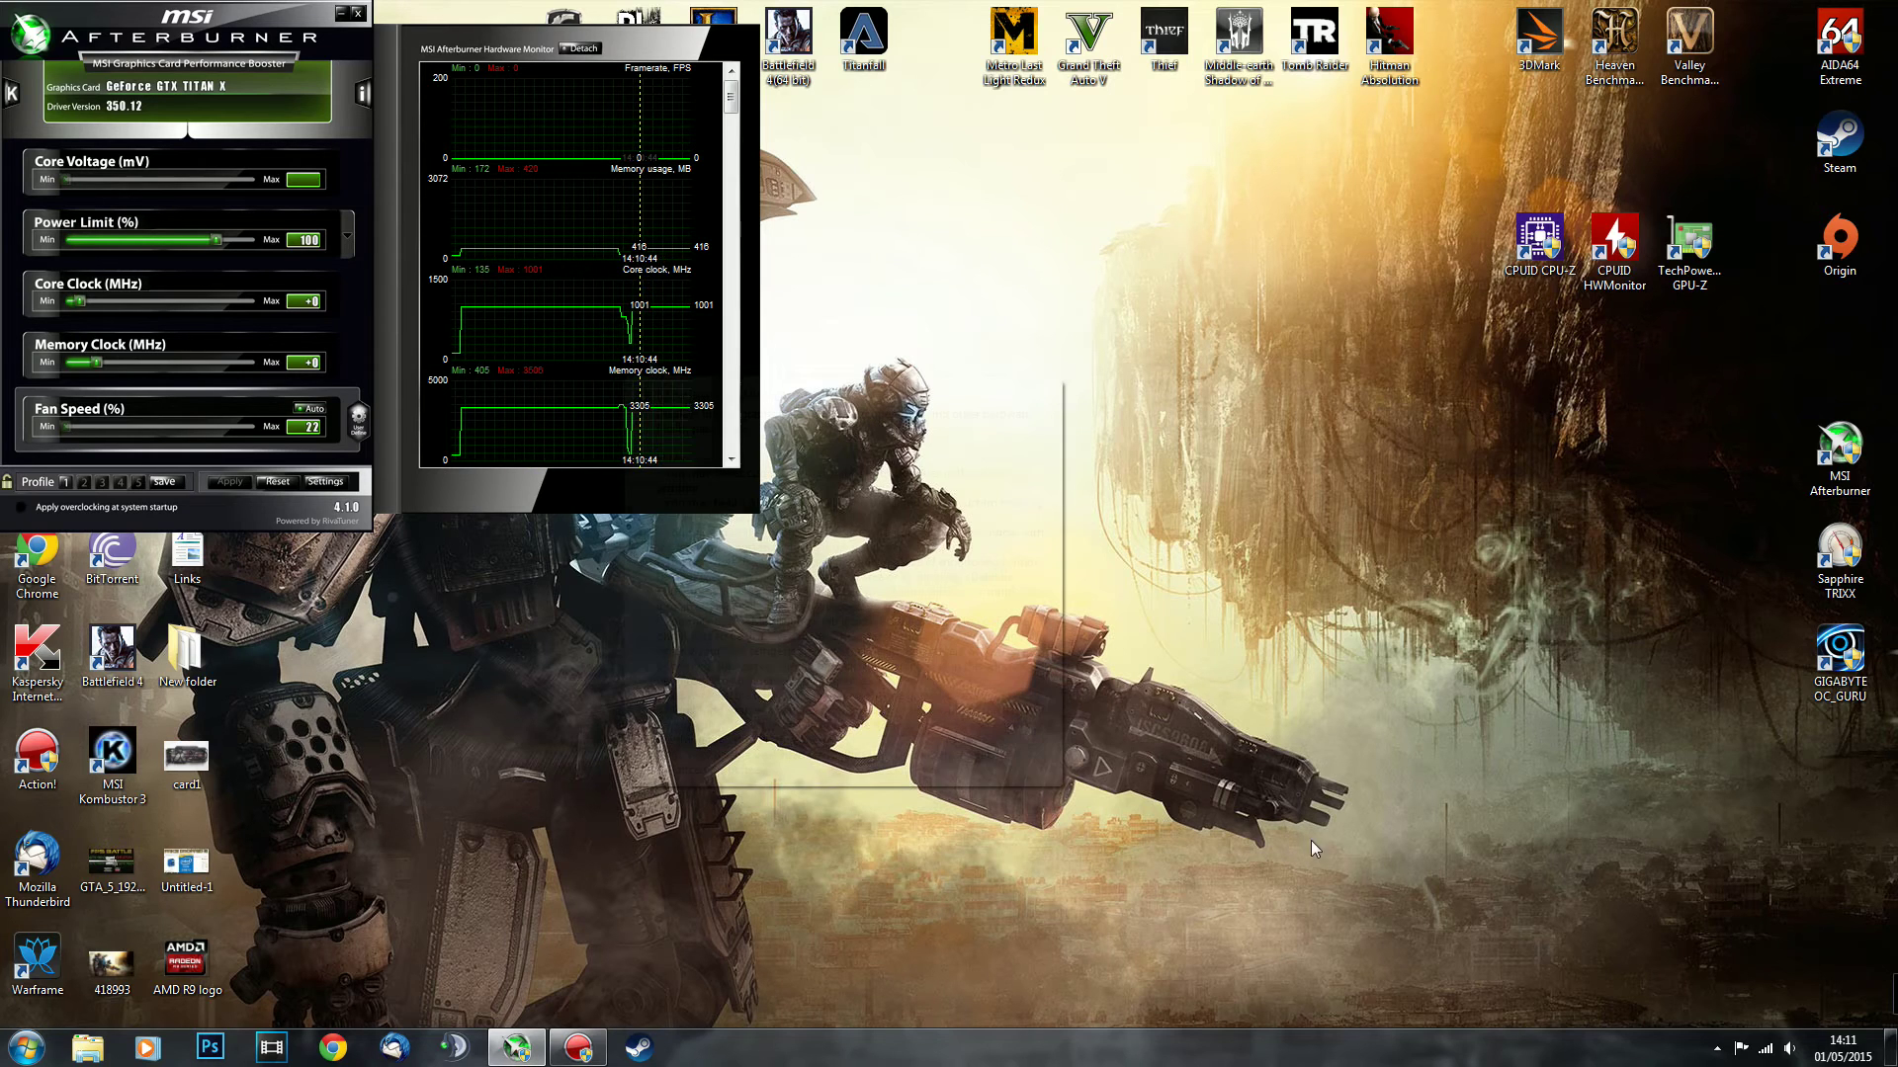
Open RivaTuner Statistics Server from the tray, closing and reopening its window once.
{"action": "left_click", "coordinate": [1716, 1046]}
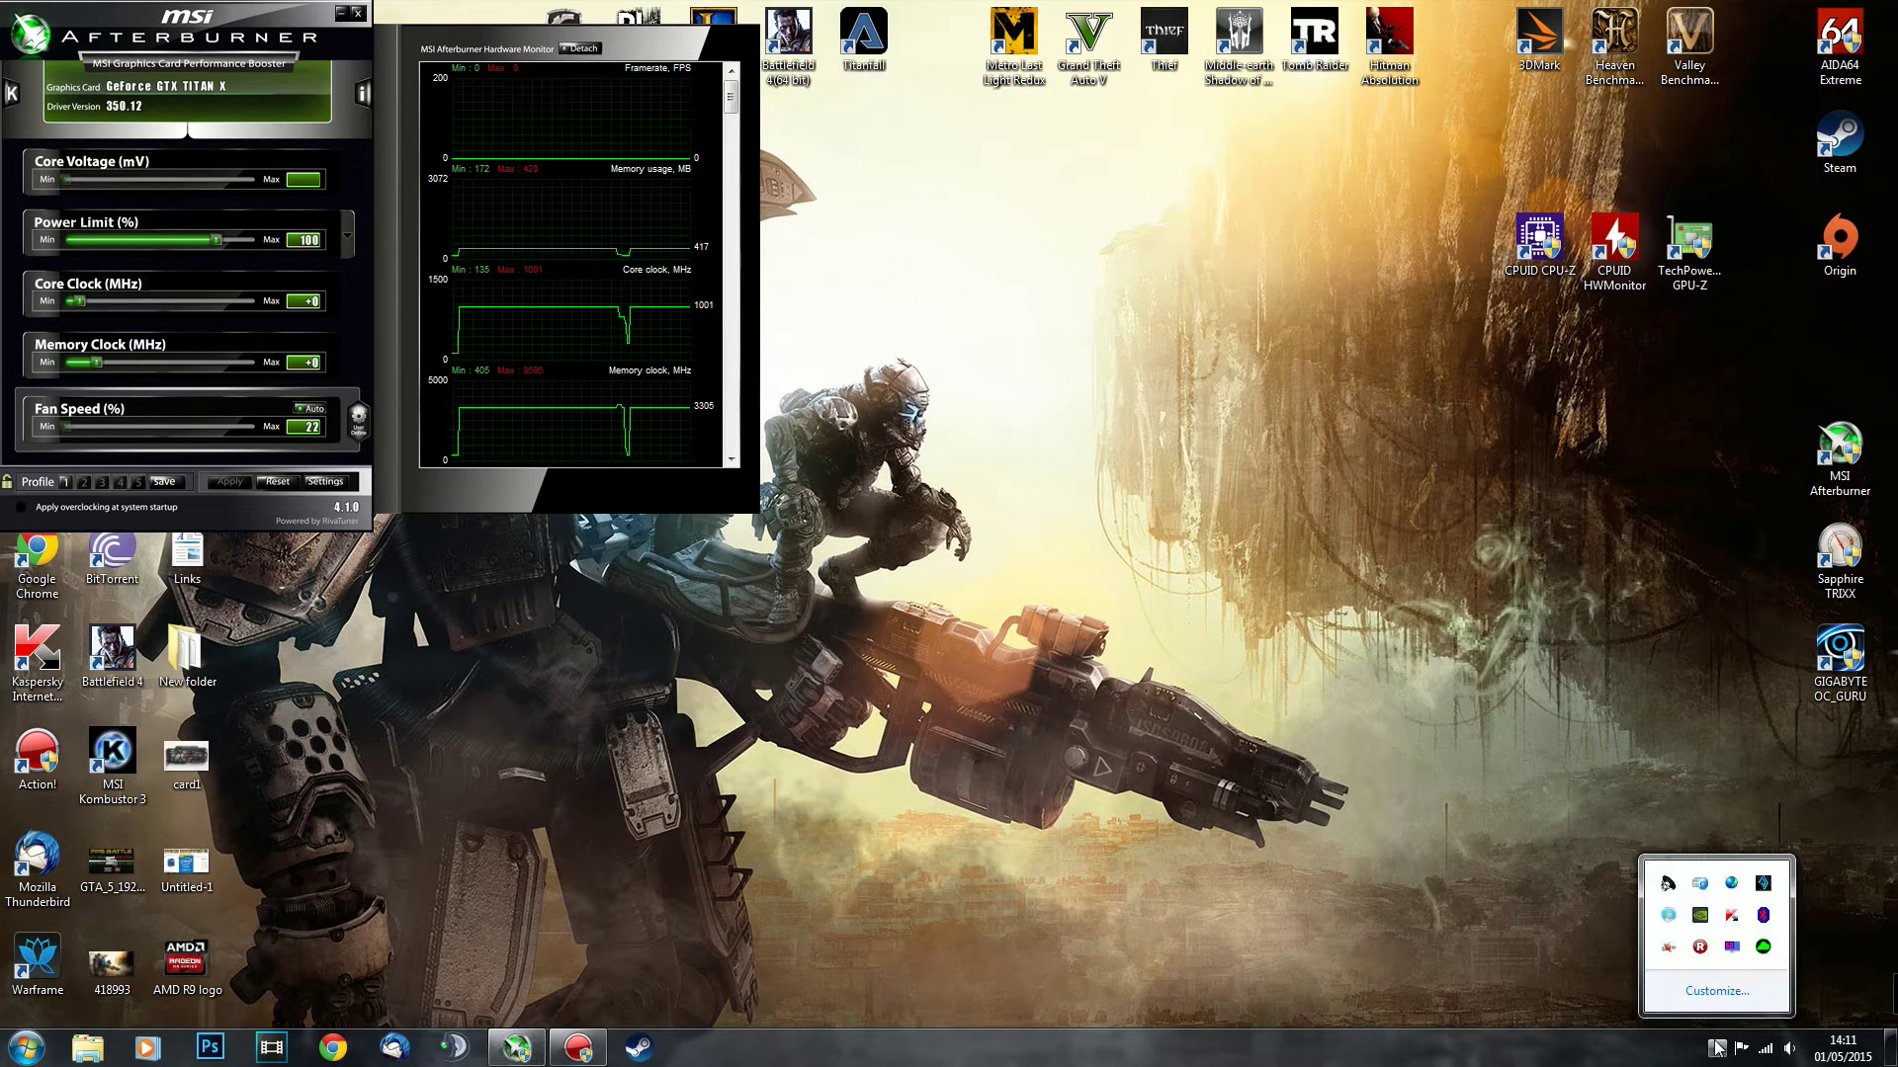
{"action": "left_click", "coordinate": [1732, 948]}
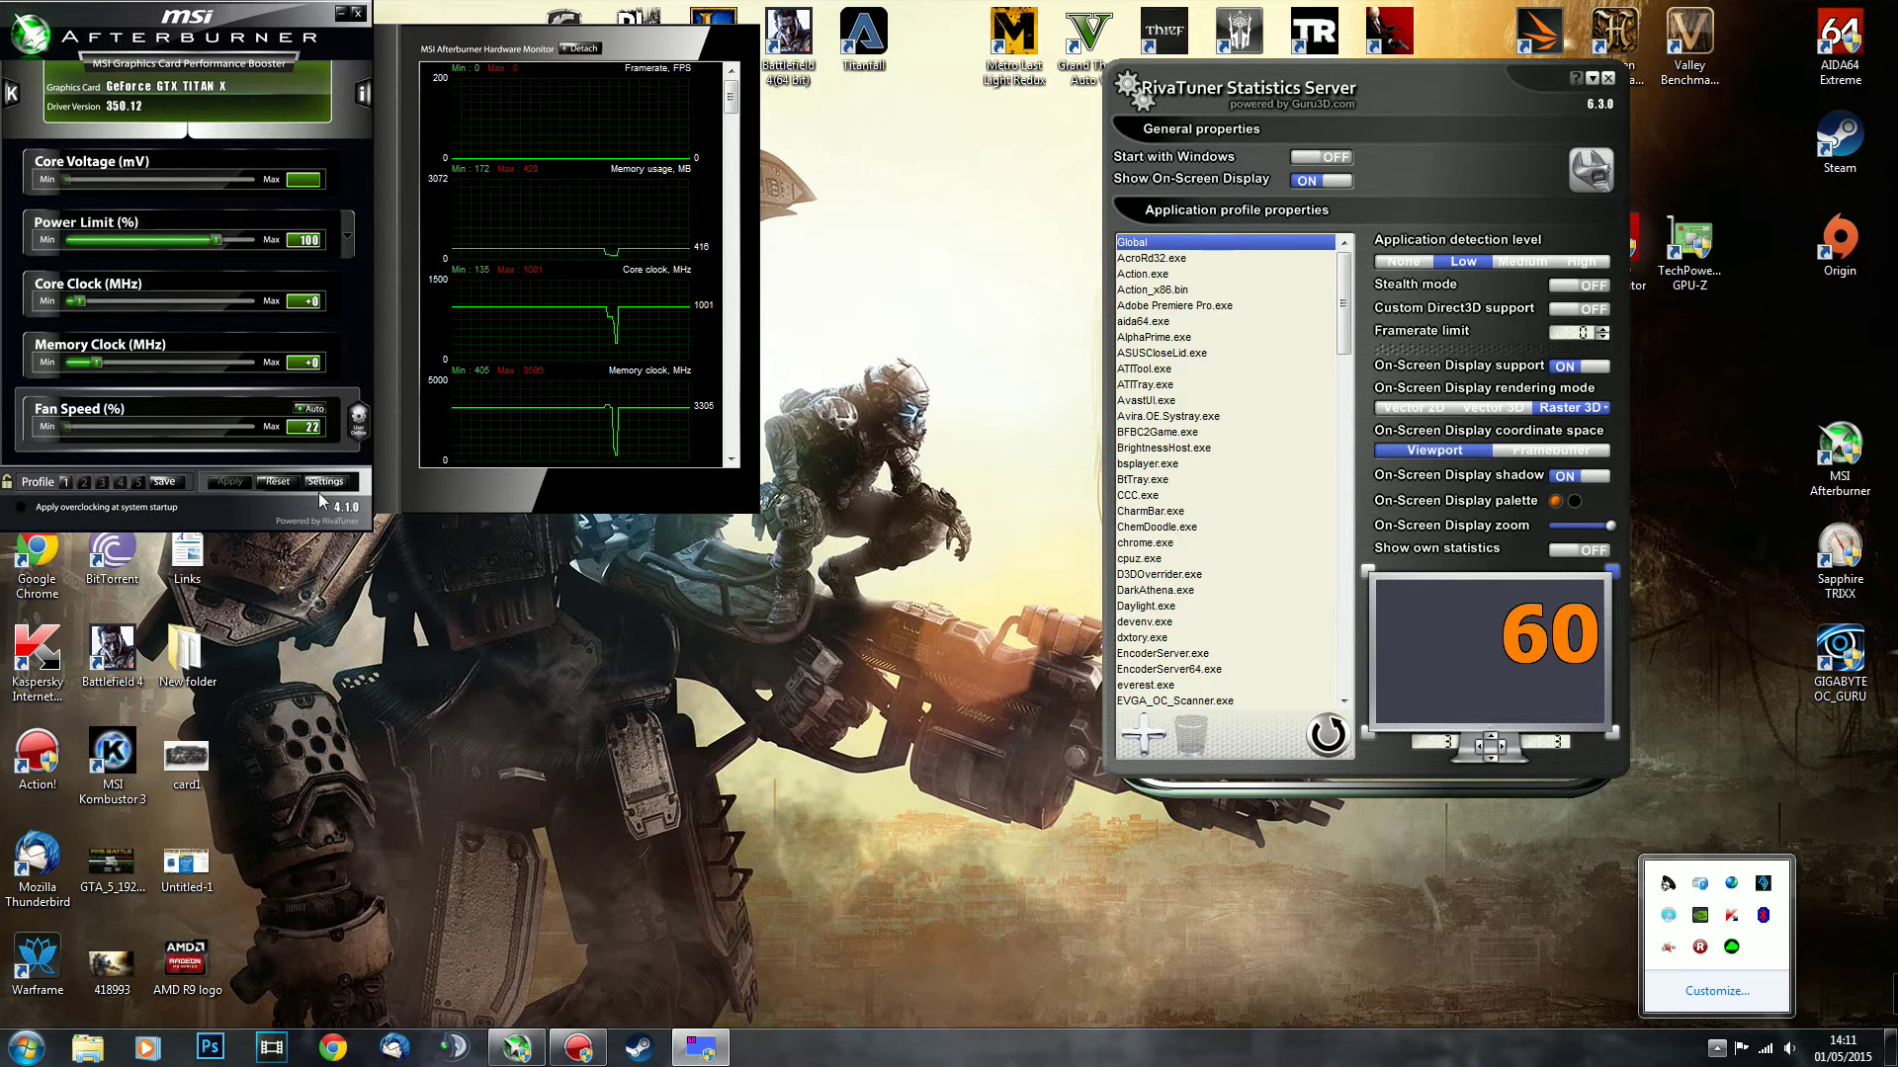
{"action": "left_click", "coordinate": [342, 484]}
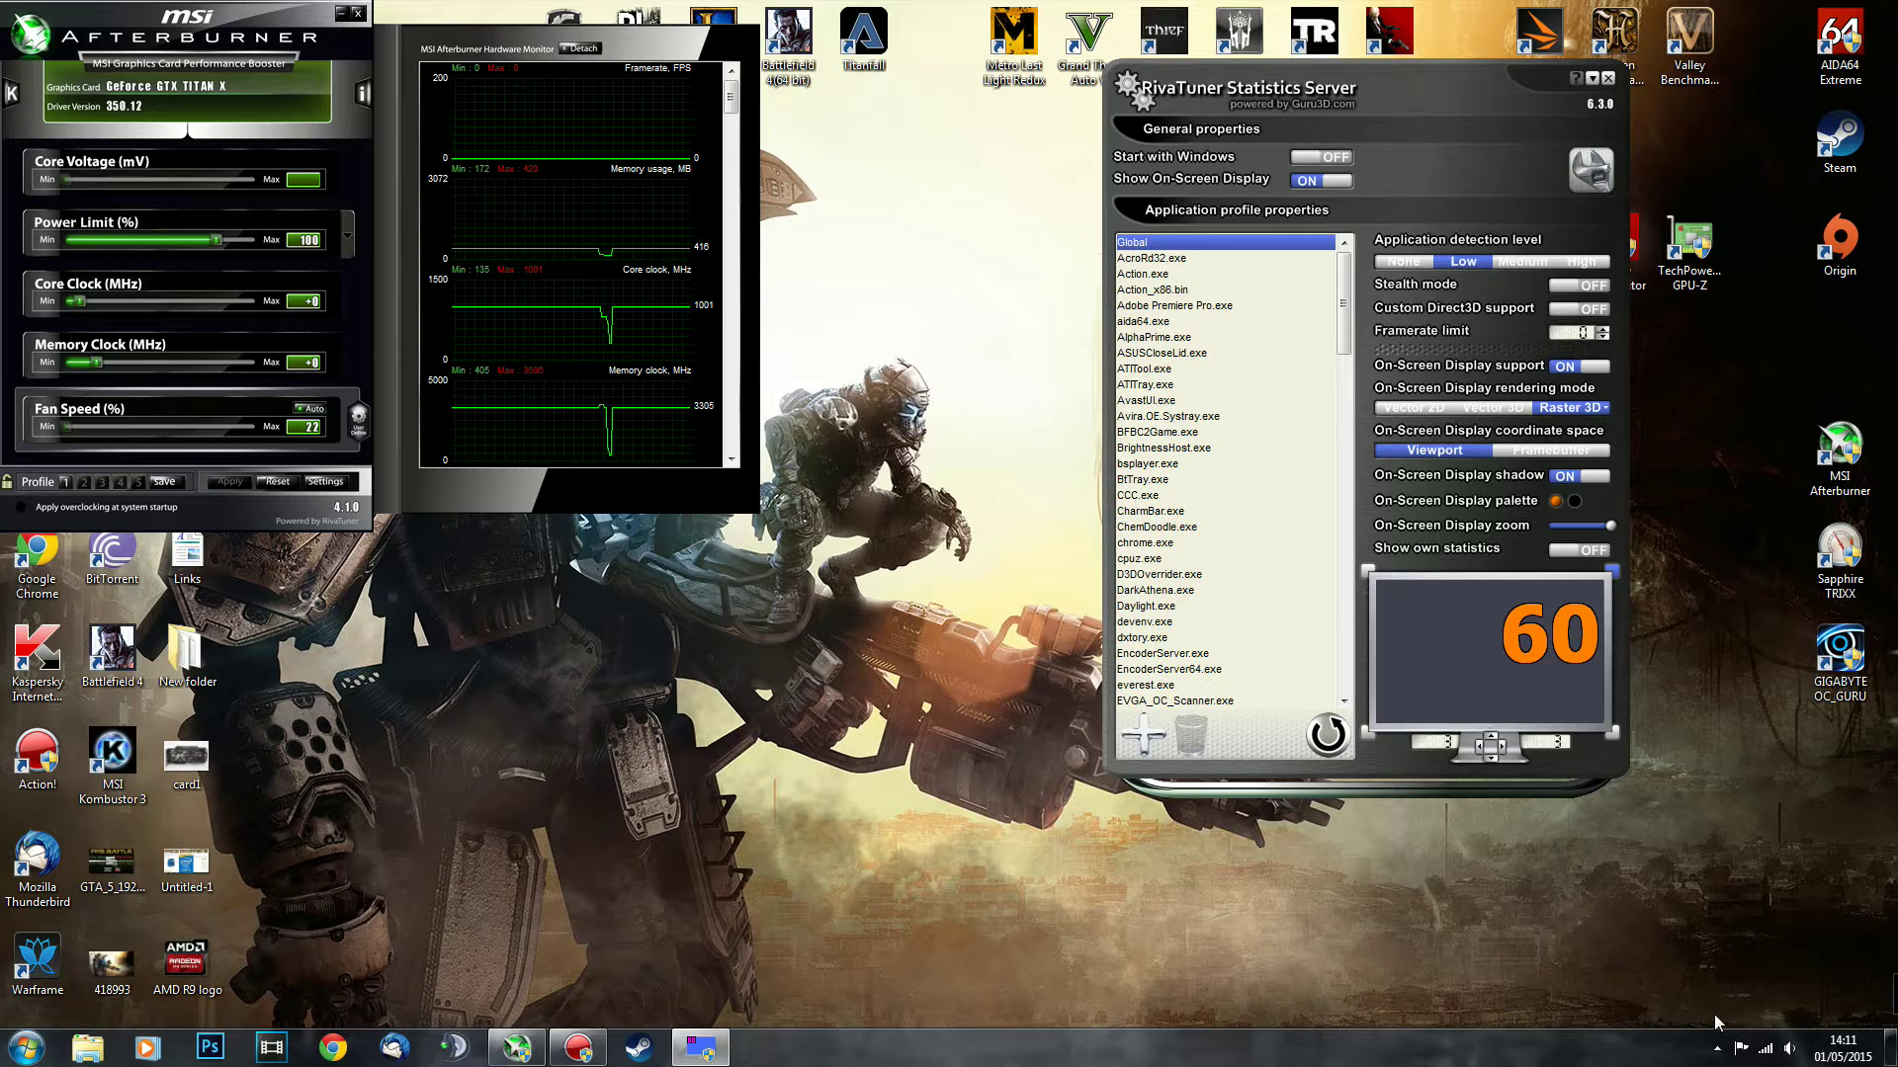
{"action": "left_click", "coordinate": [1715, 1039]}
{"action": "left_click", "coordinate": [1607, 78]}
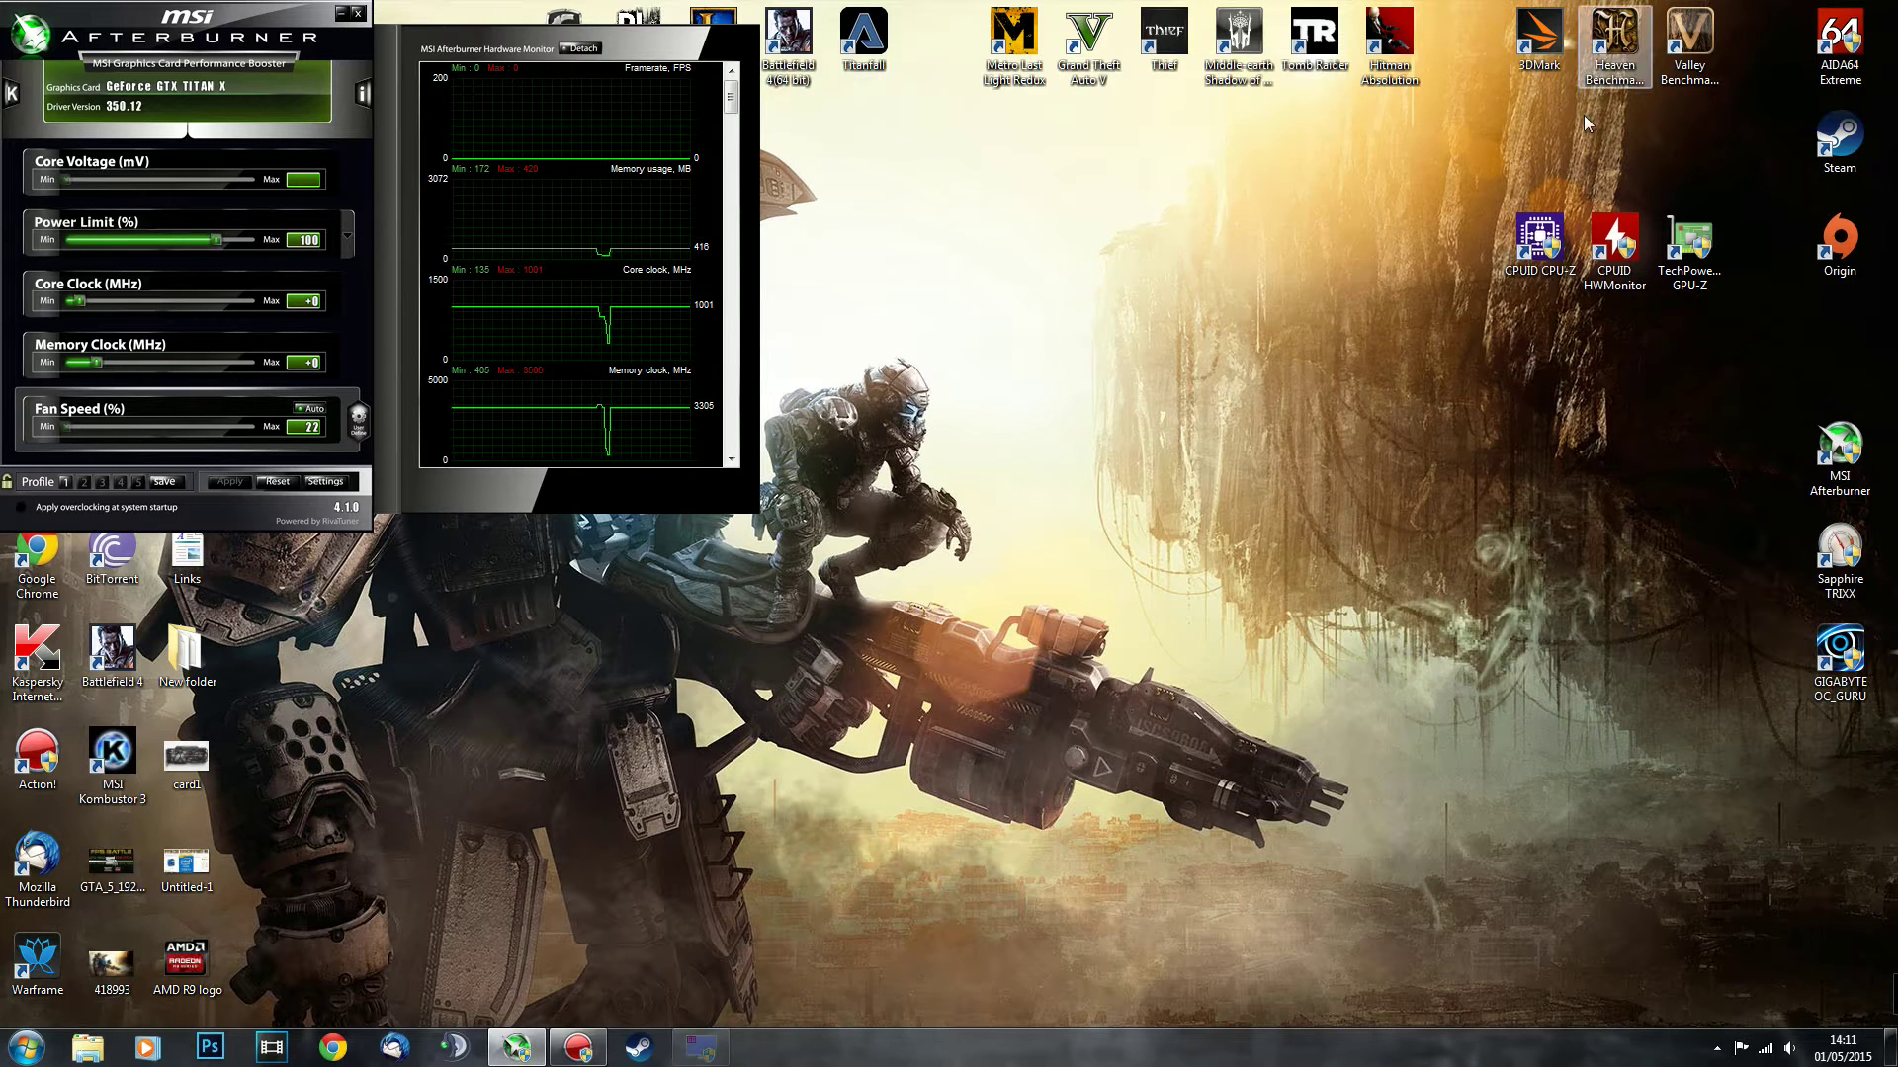
{"action": "left_click", "coordinate": [1716, 1049]}
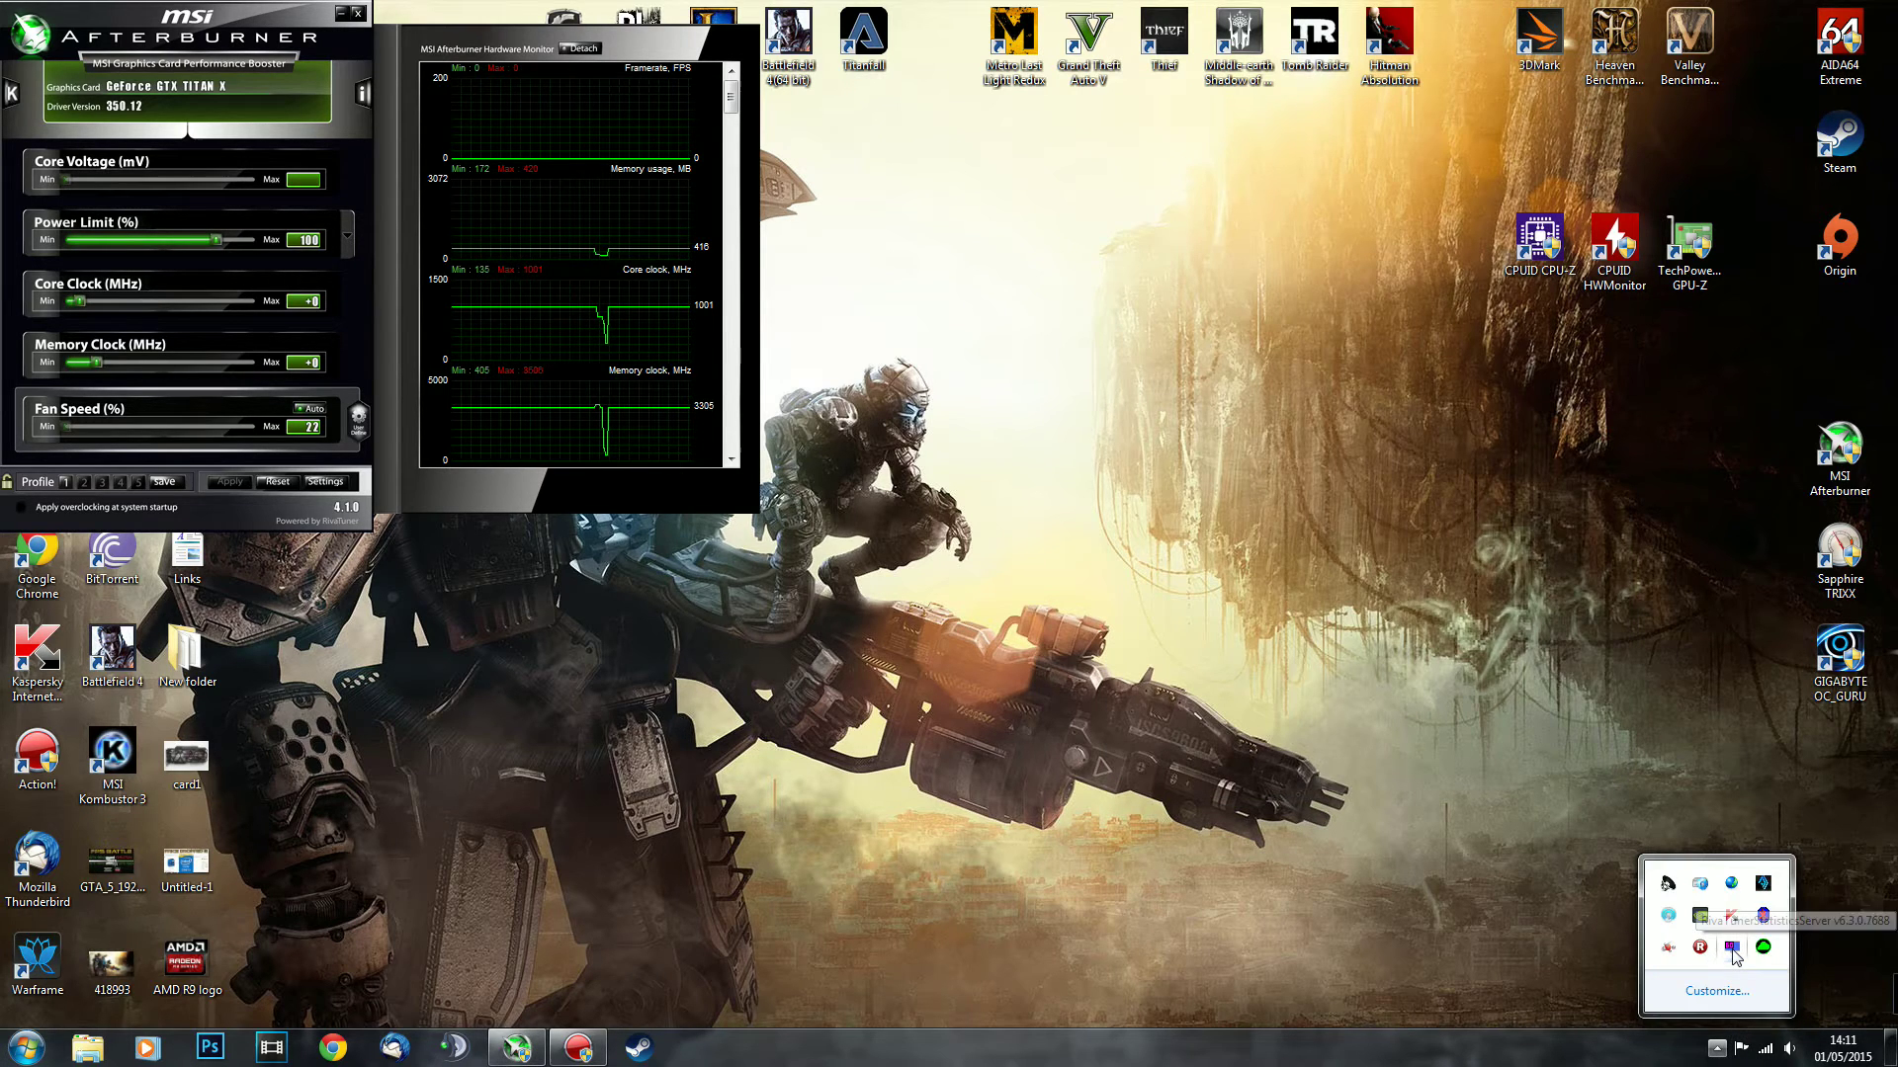
{"action": "left_click", "coordinate": [1730, 949]}
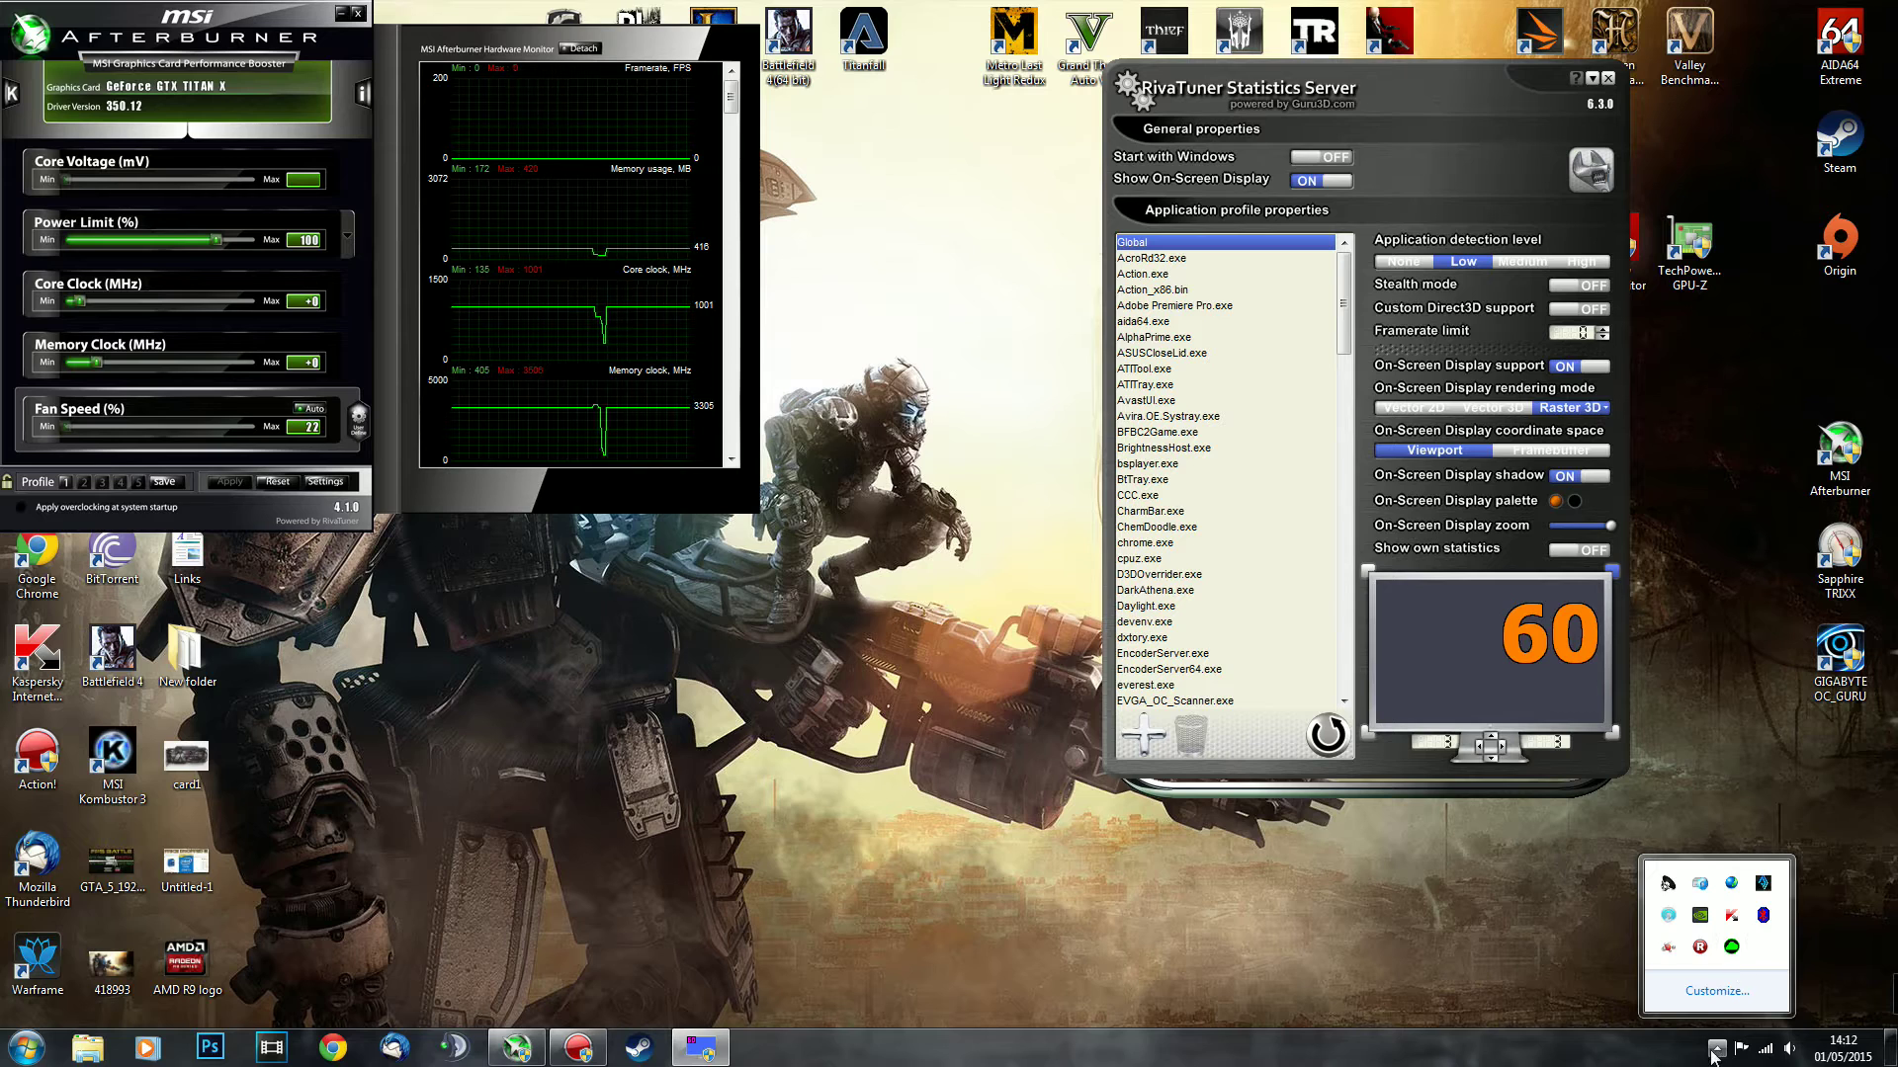
{"action": "left_click", "coordinate": [1639, 892]}
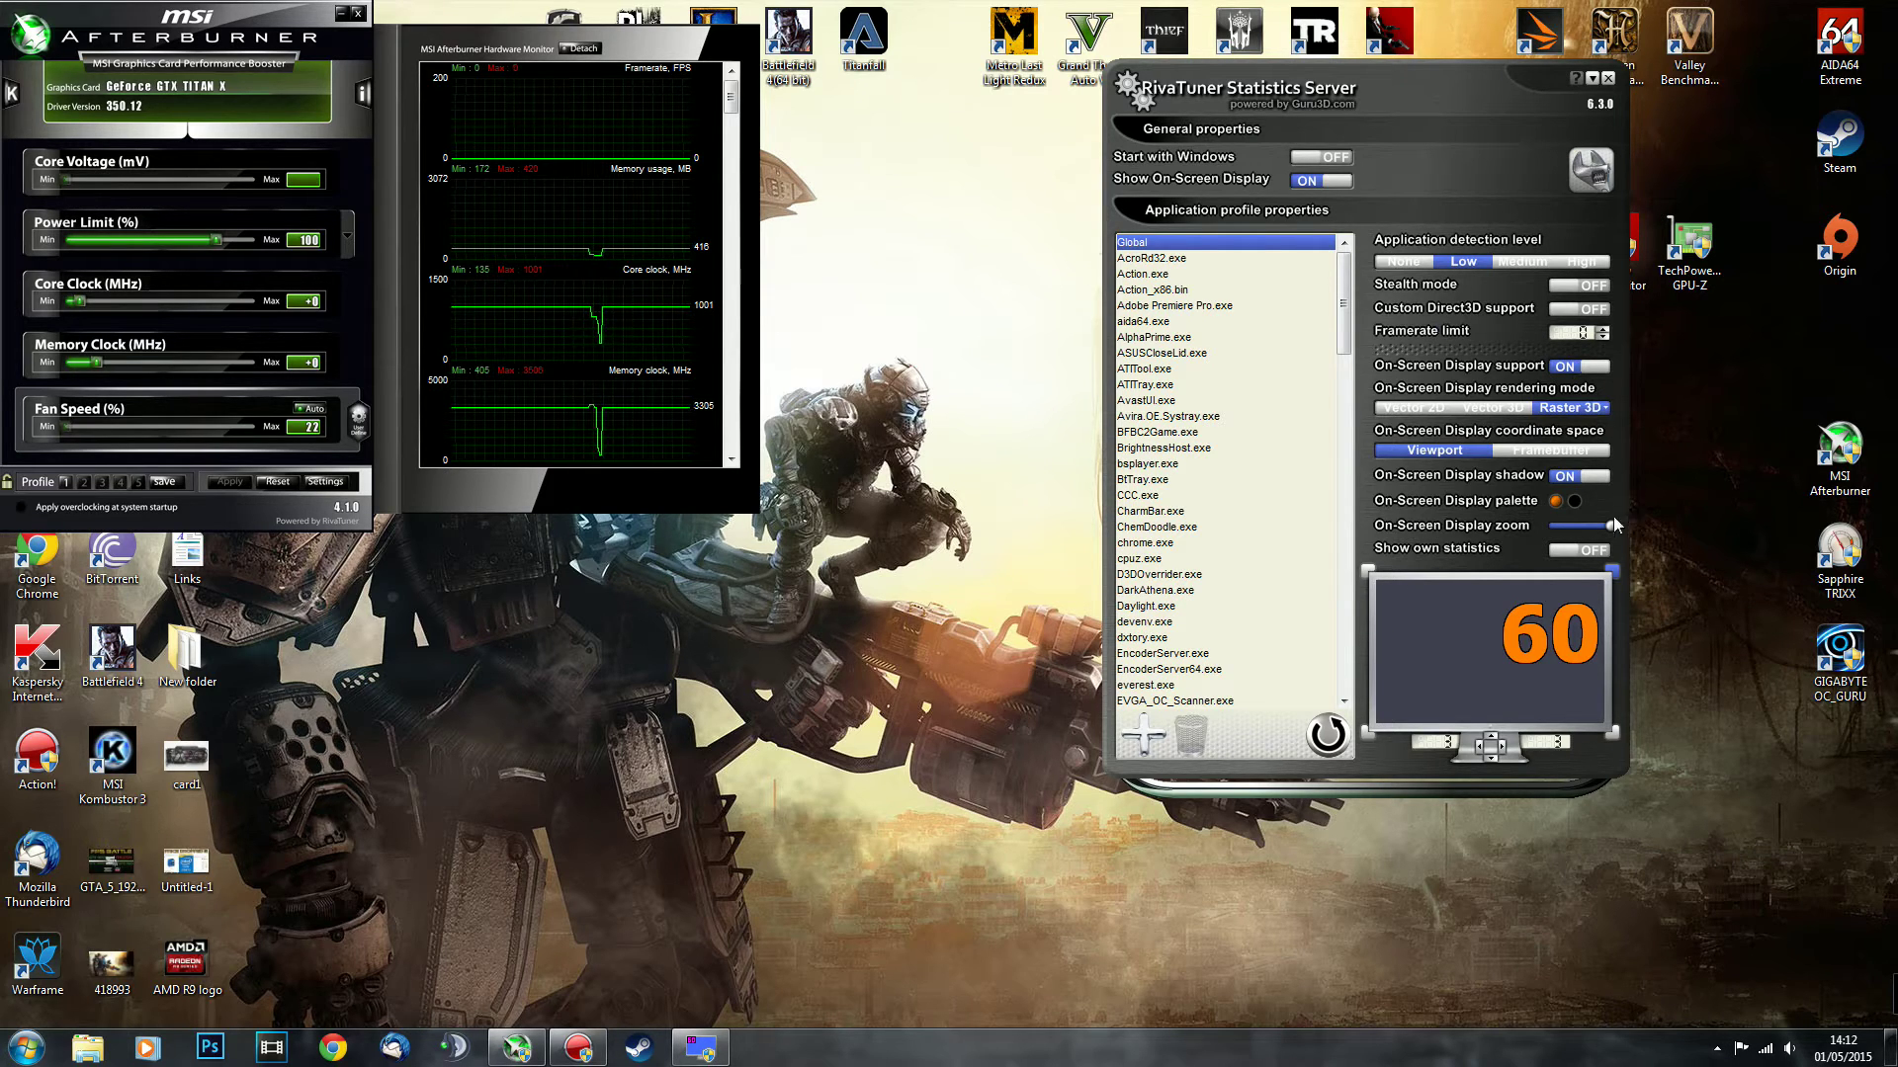
{"action": "left_click", "coordinate": [1435, 409]}
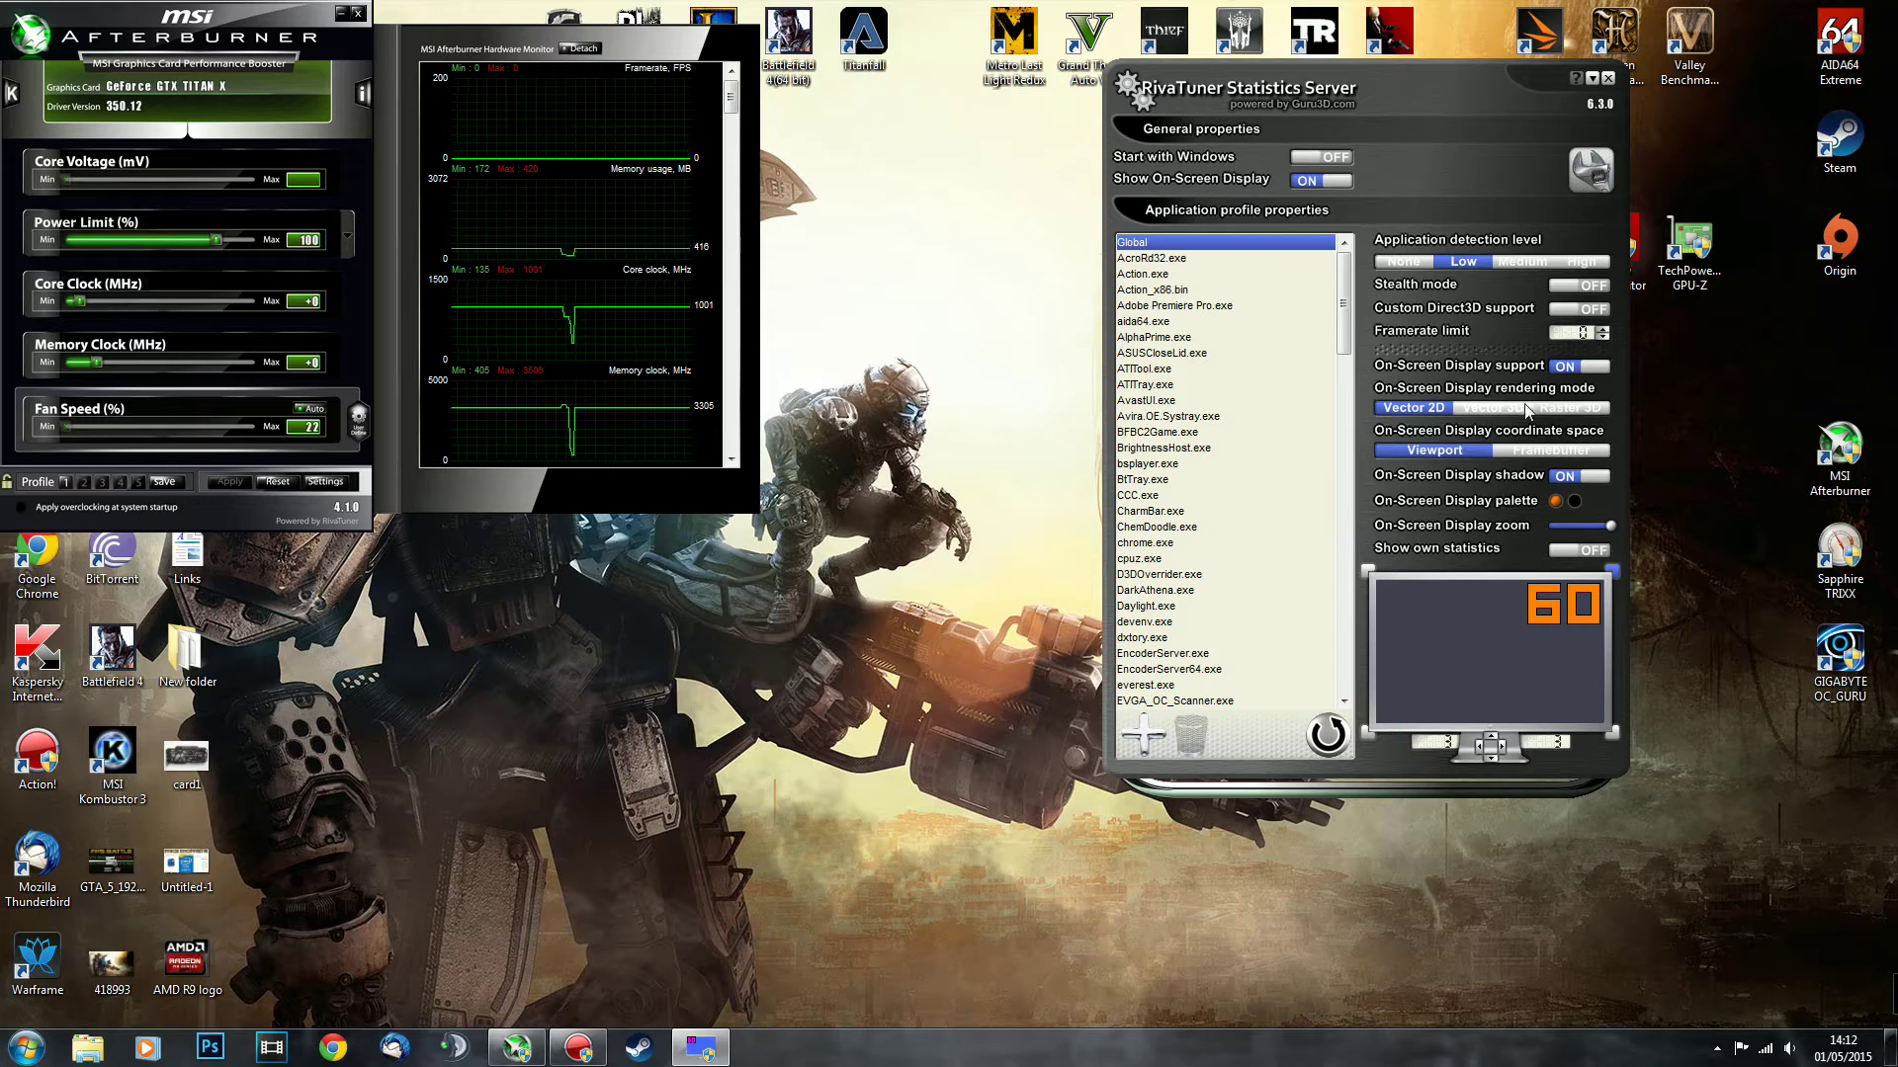
{"action": "left_click", "coordinate": [1570, 409]}
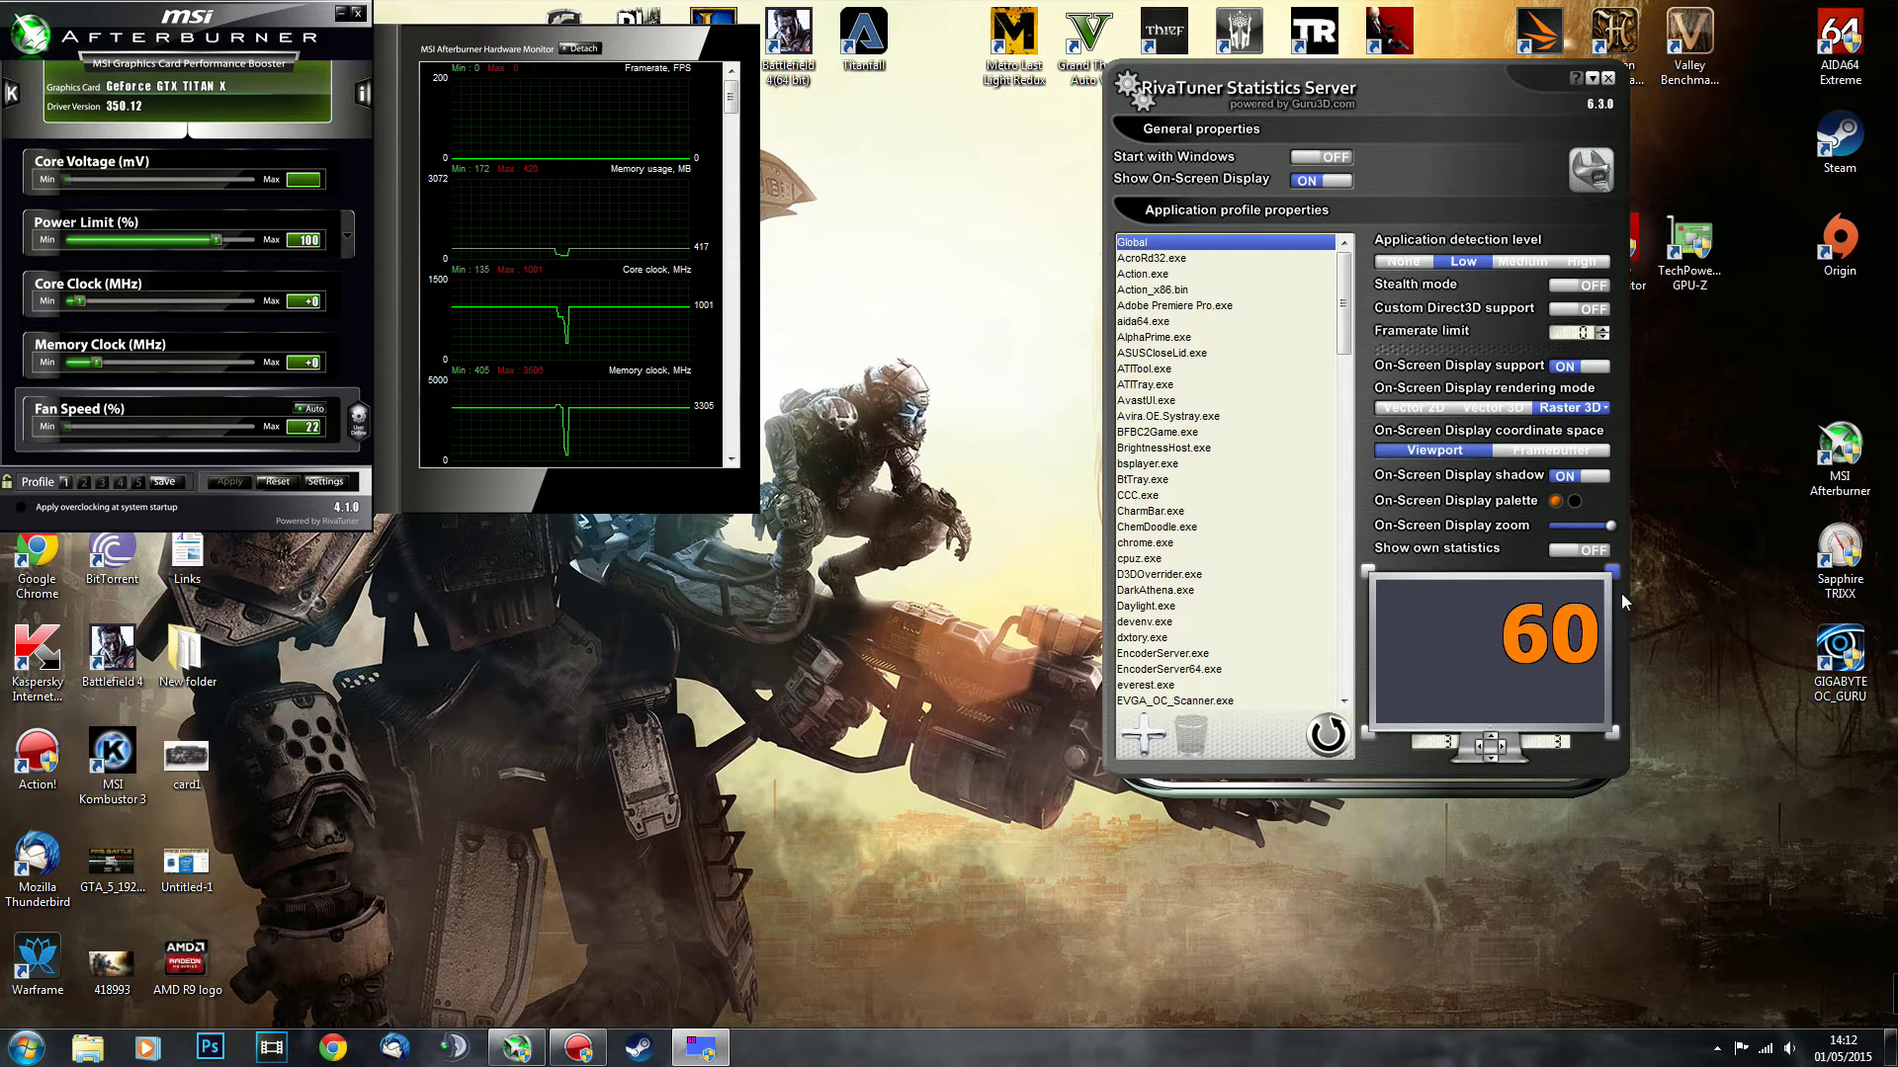
Open the Raster 3D font choice and select Arial in the font list.
{"action": "left_click", "coordinate": [1560, 405]}
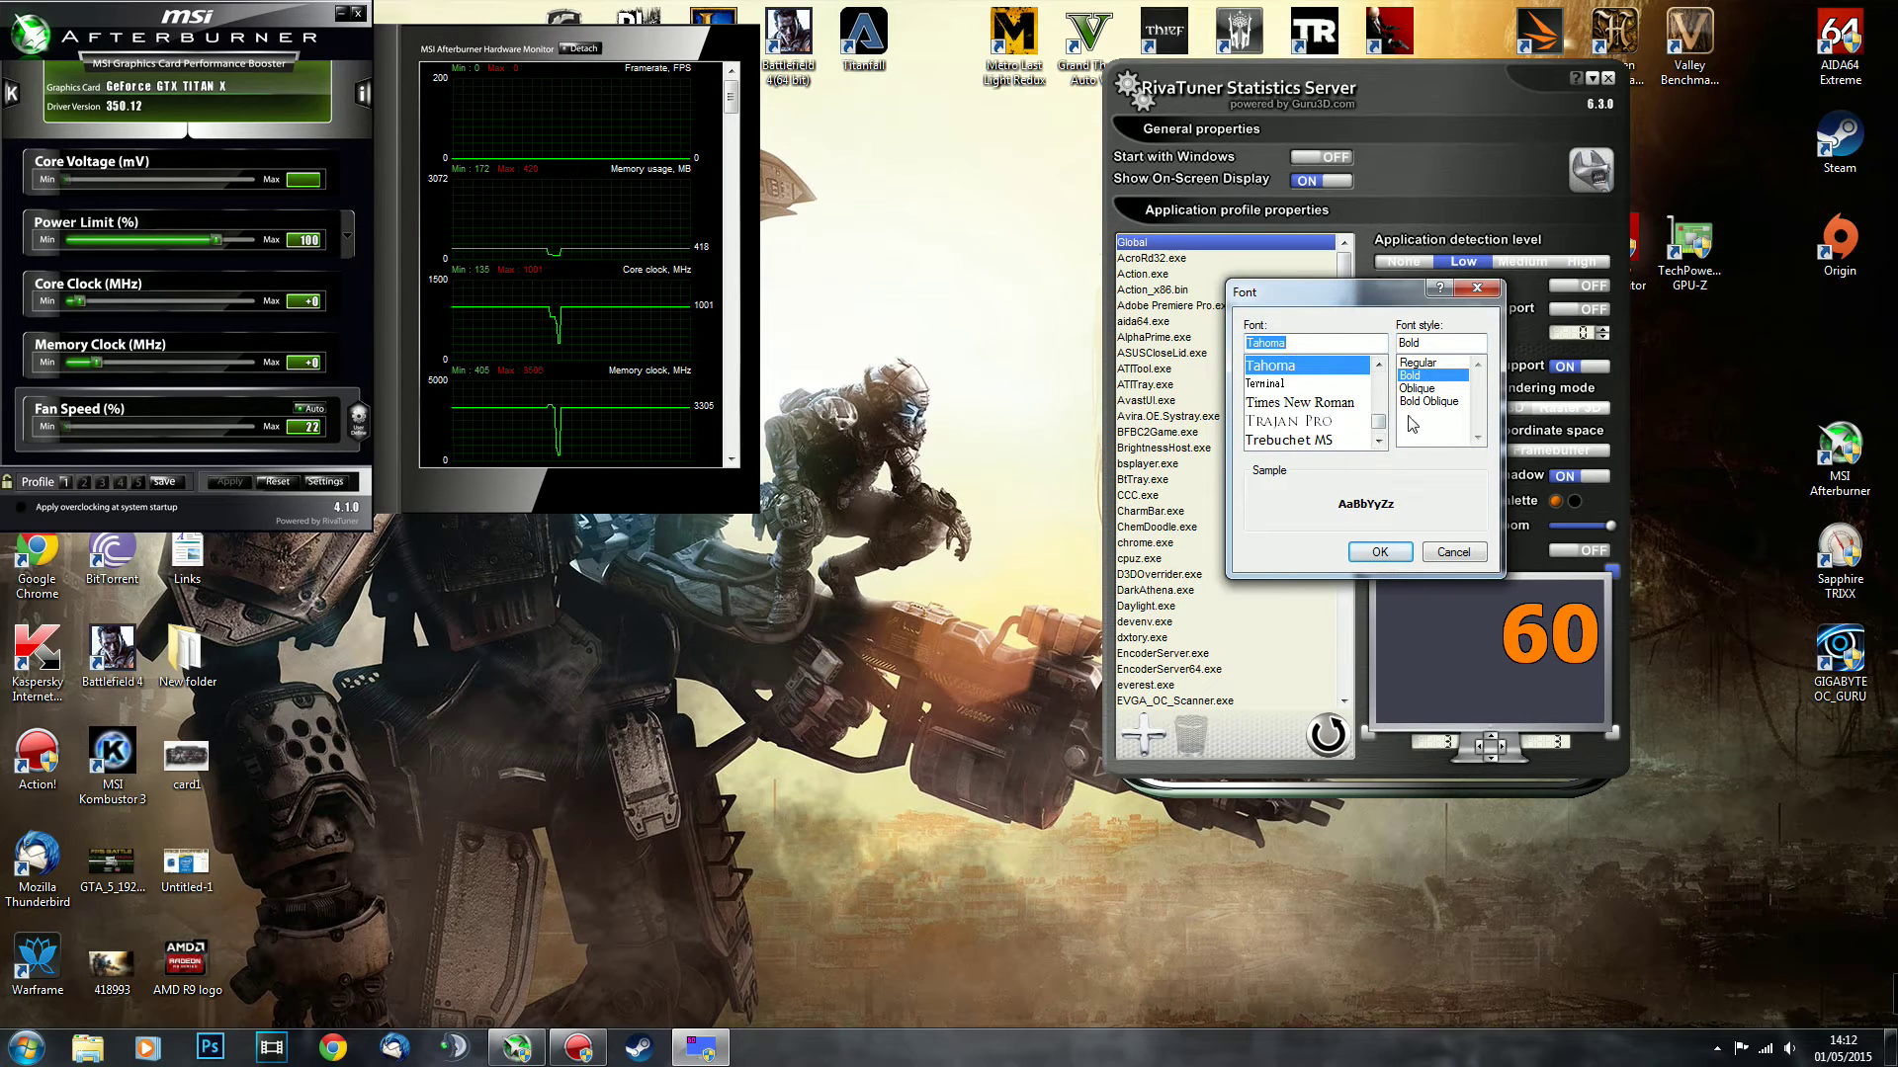
{"action": "left_click_drag", "start_coordinate": [1381, 427], "coordinate": [1380, 400]}
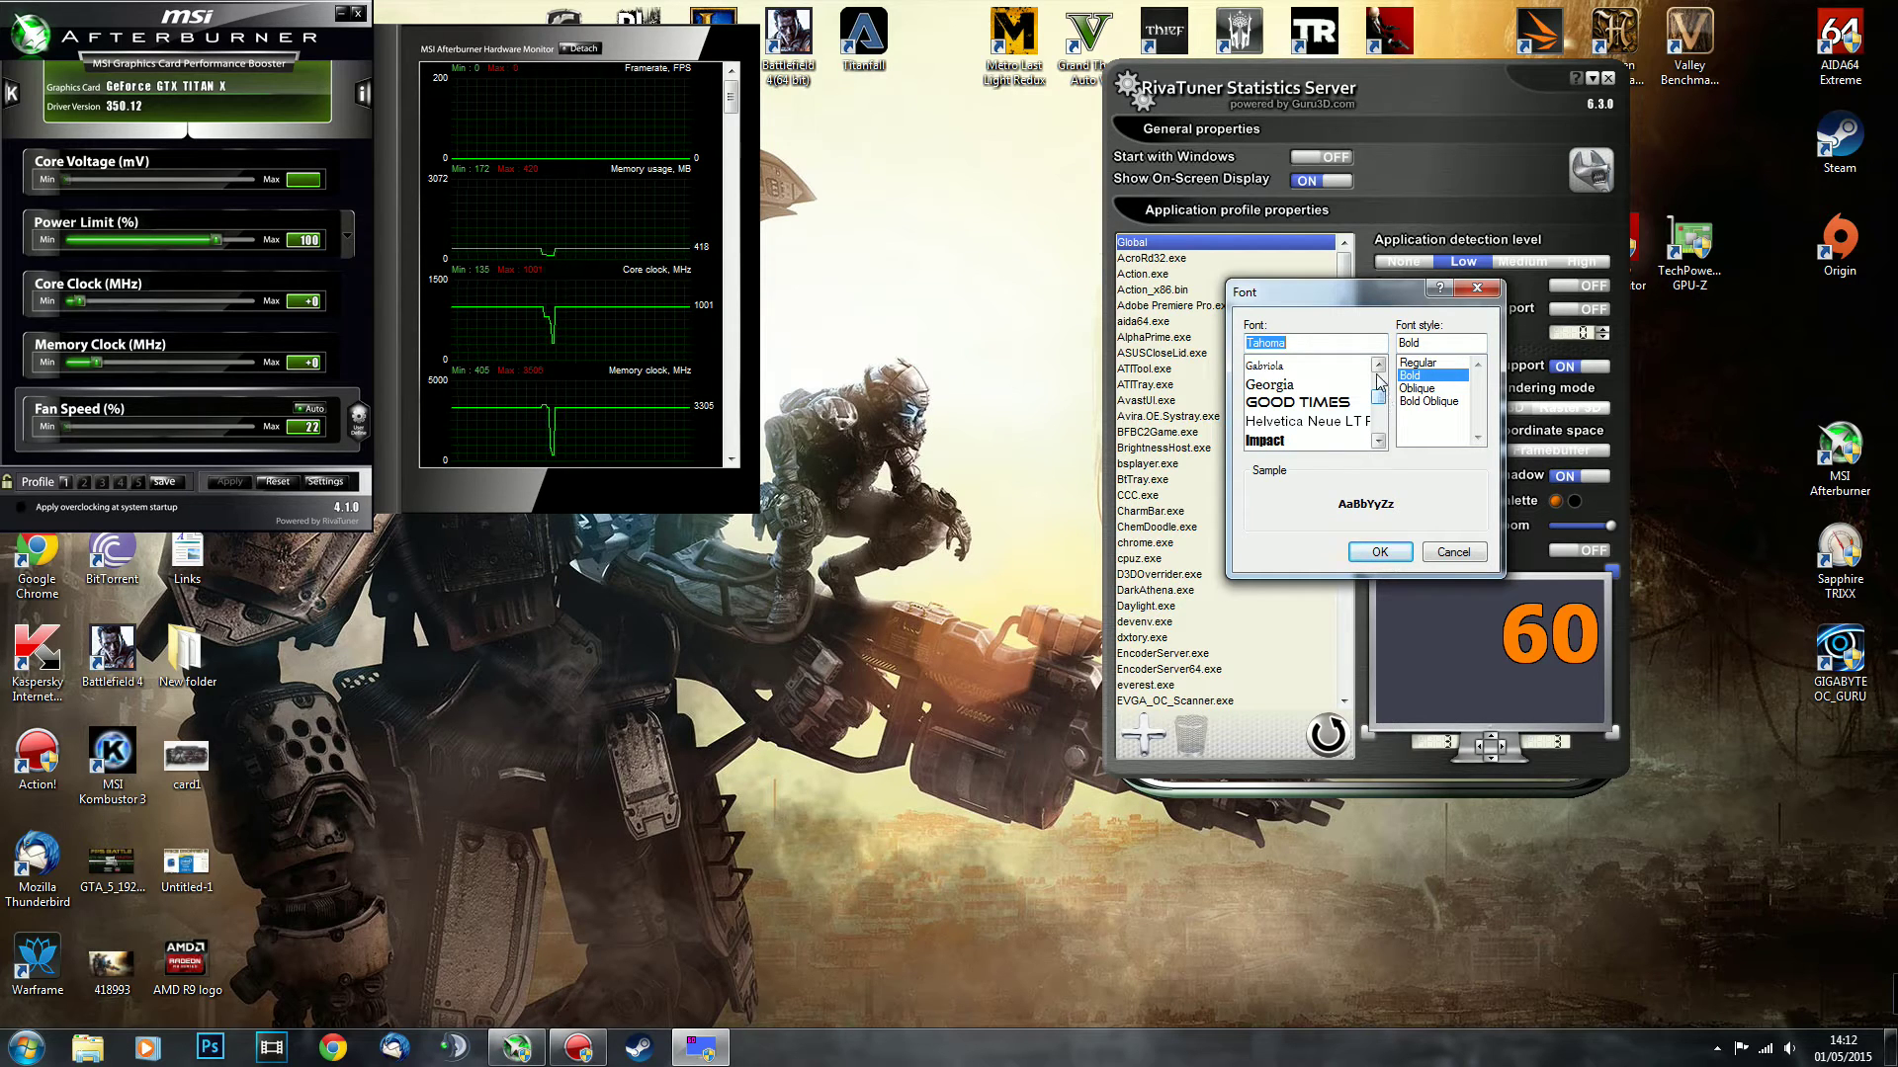
{"action": "scroll", "coordinate": [1382, 388], "scroll_direction": "up", "scroll_amount": 4}
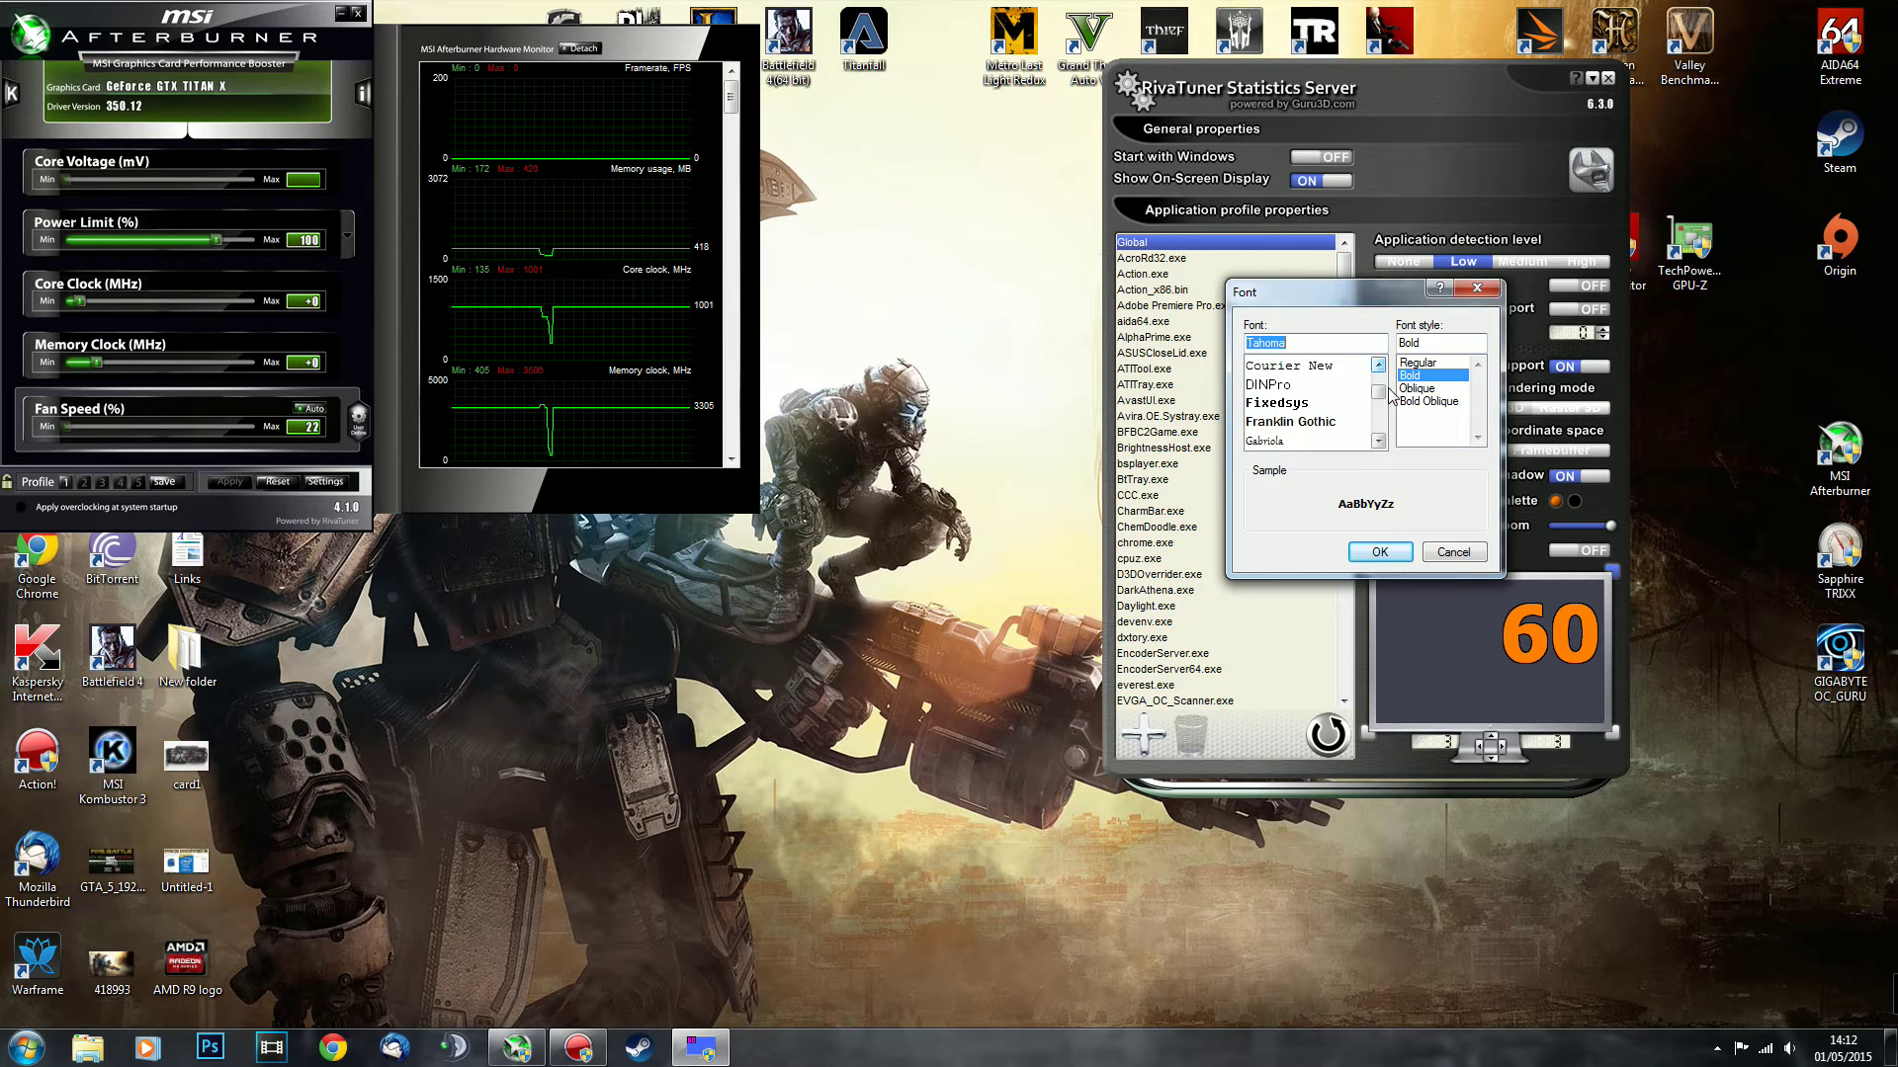
{"action": "scroll", "coordinate": [1384, 395], "scroll_direction": "up", "scroll_amount": 2}
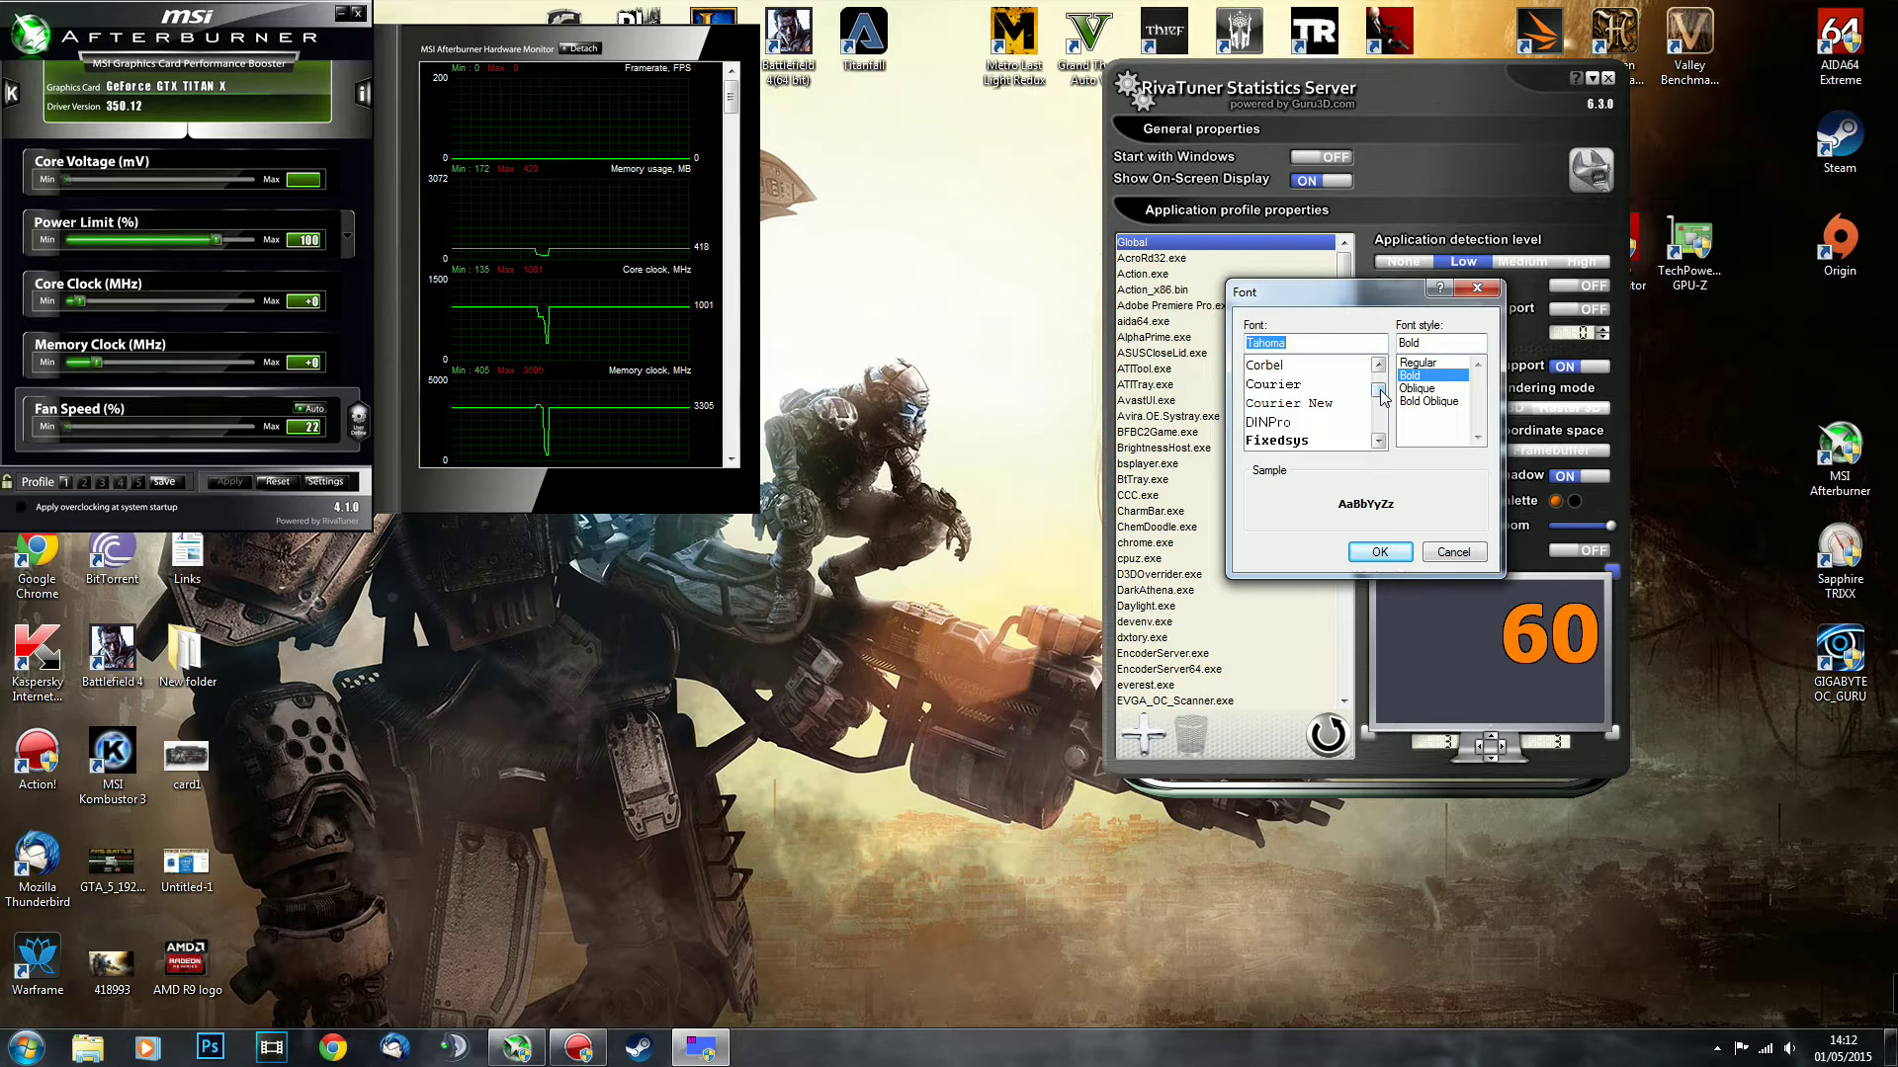
{"action": "scroll", "coordinate": [1379, 394], "scroll_direction": "up", "scroll_amount": 8}
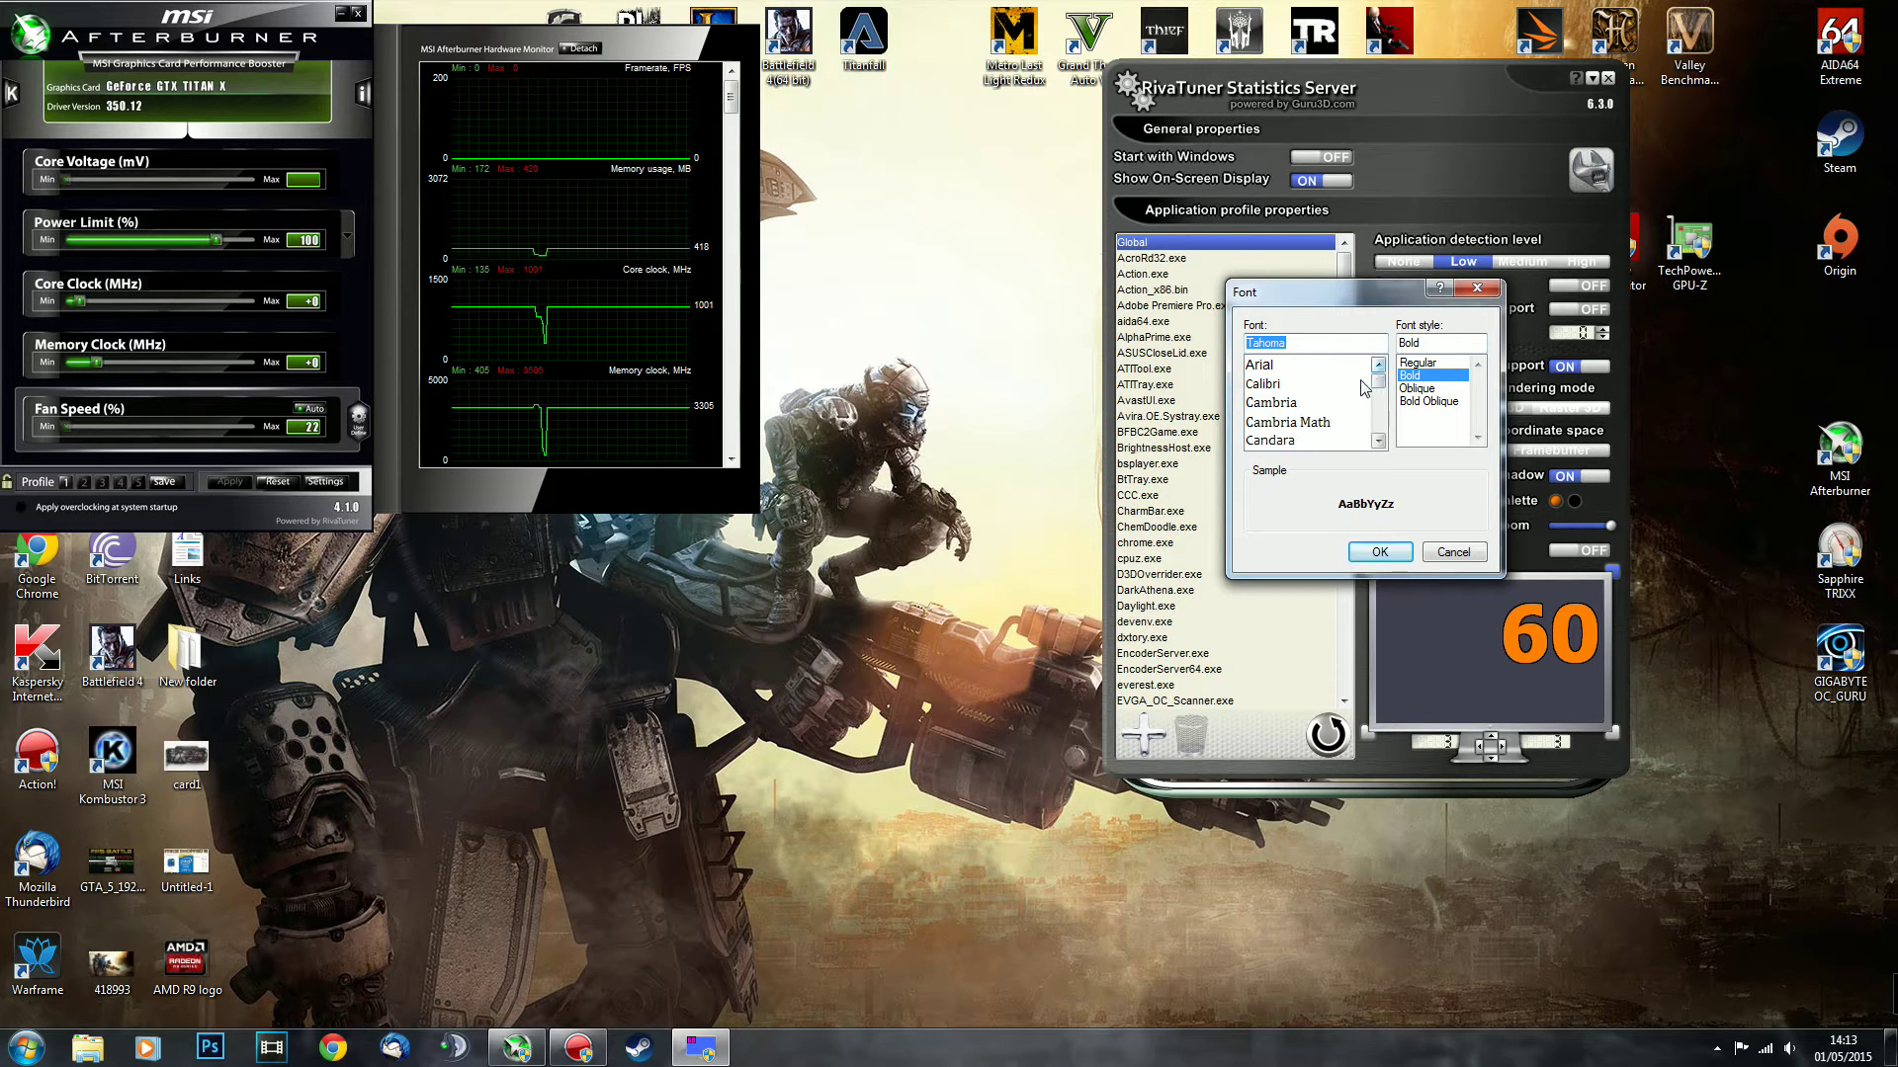
{"action": "left_click", "coordinate": [1284, 366]}
Try Arial's Bold and Black styles, settling on Bold Italic.
{"action": "left_click", "coordinate": [1433, 401]}
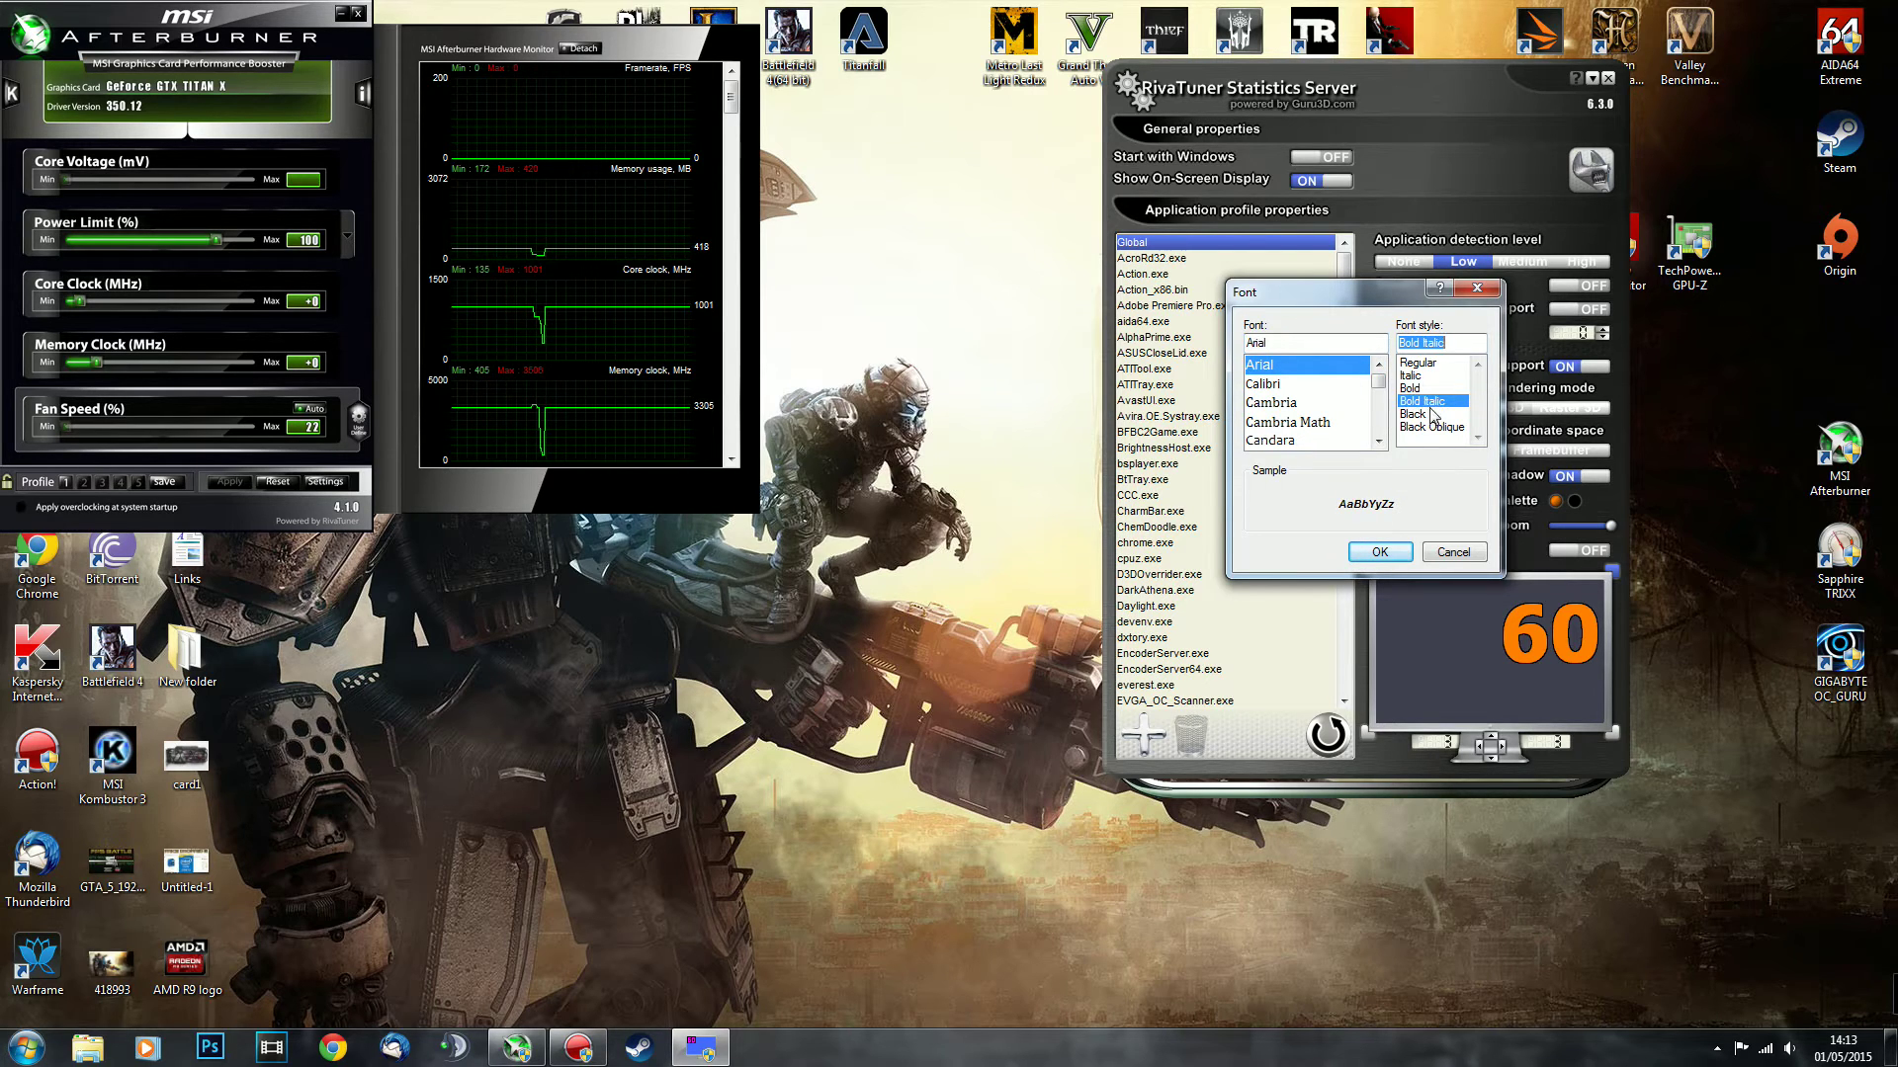
{"action": "left_click", "coordinate": [1423, 388]}
{"action": "left_click", "coordinate": [1424, 375]}
{"action": "left_click", "coordinate": [1423, 362]}
{"action": "left_click", "coordinate": [1423, 388]}
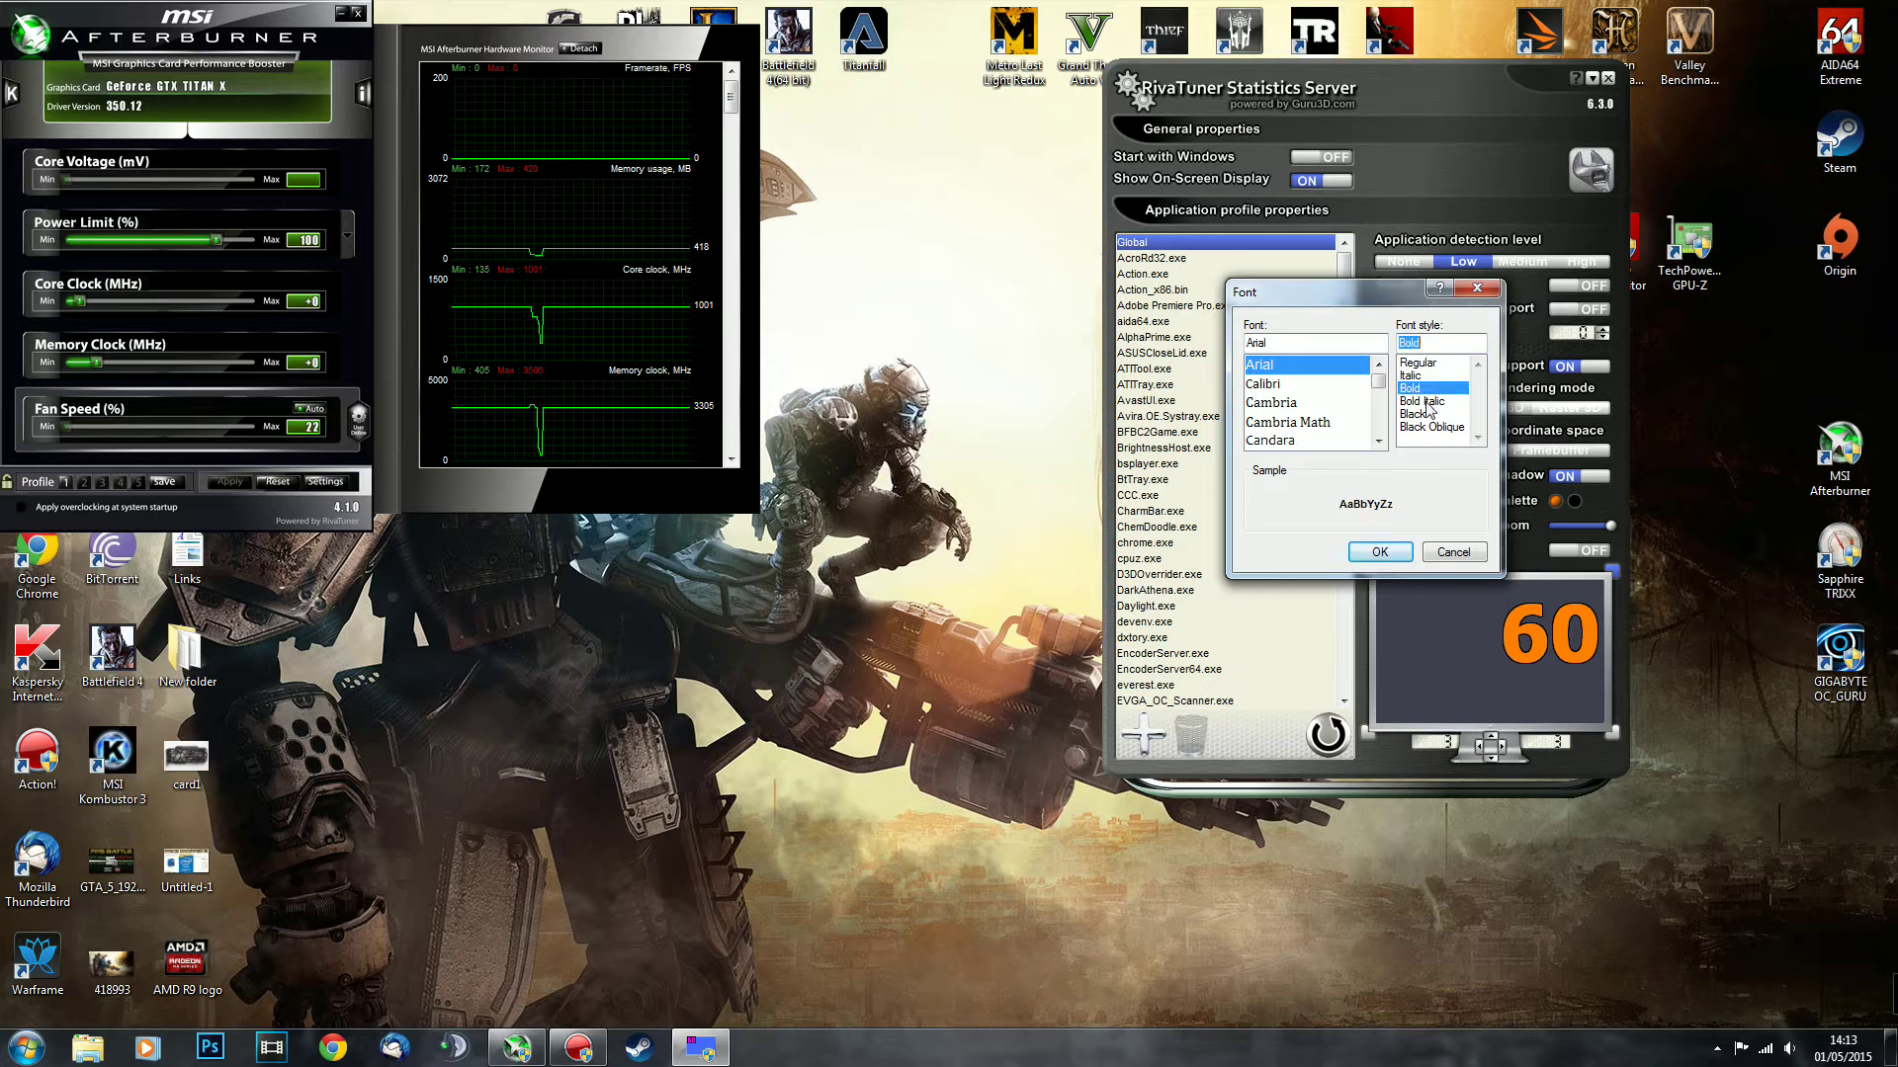
{"action": "left_click", "coordinate": [1423, 414]}
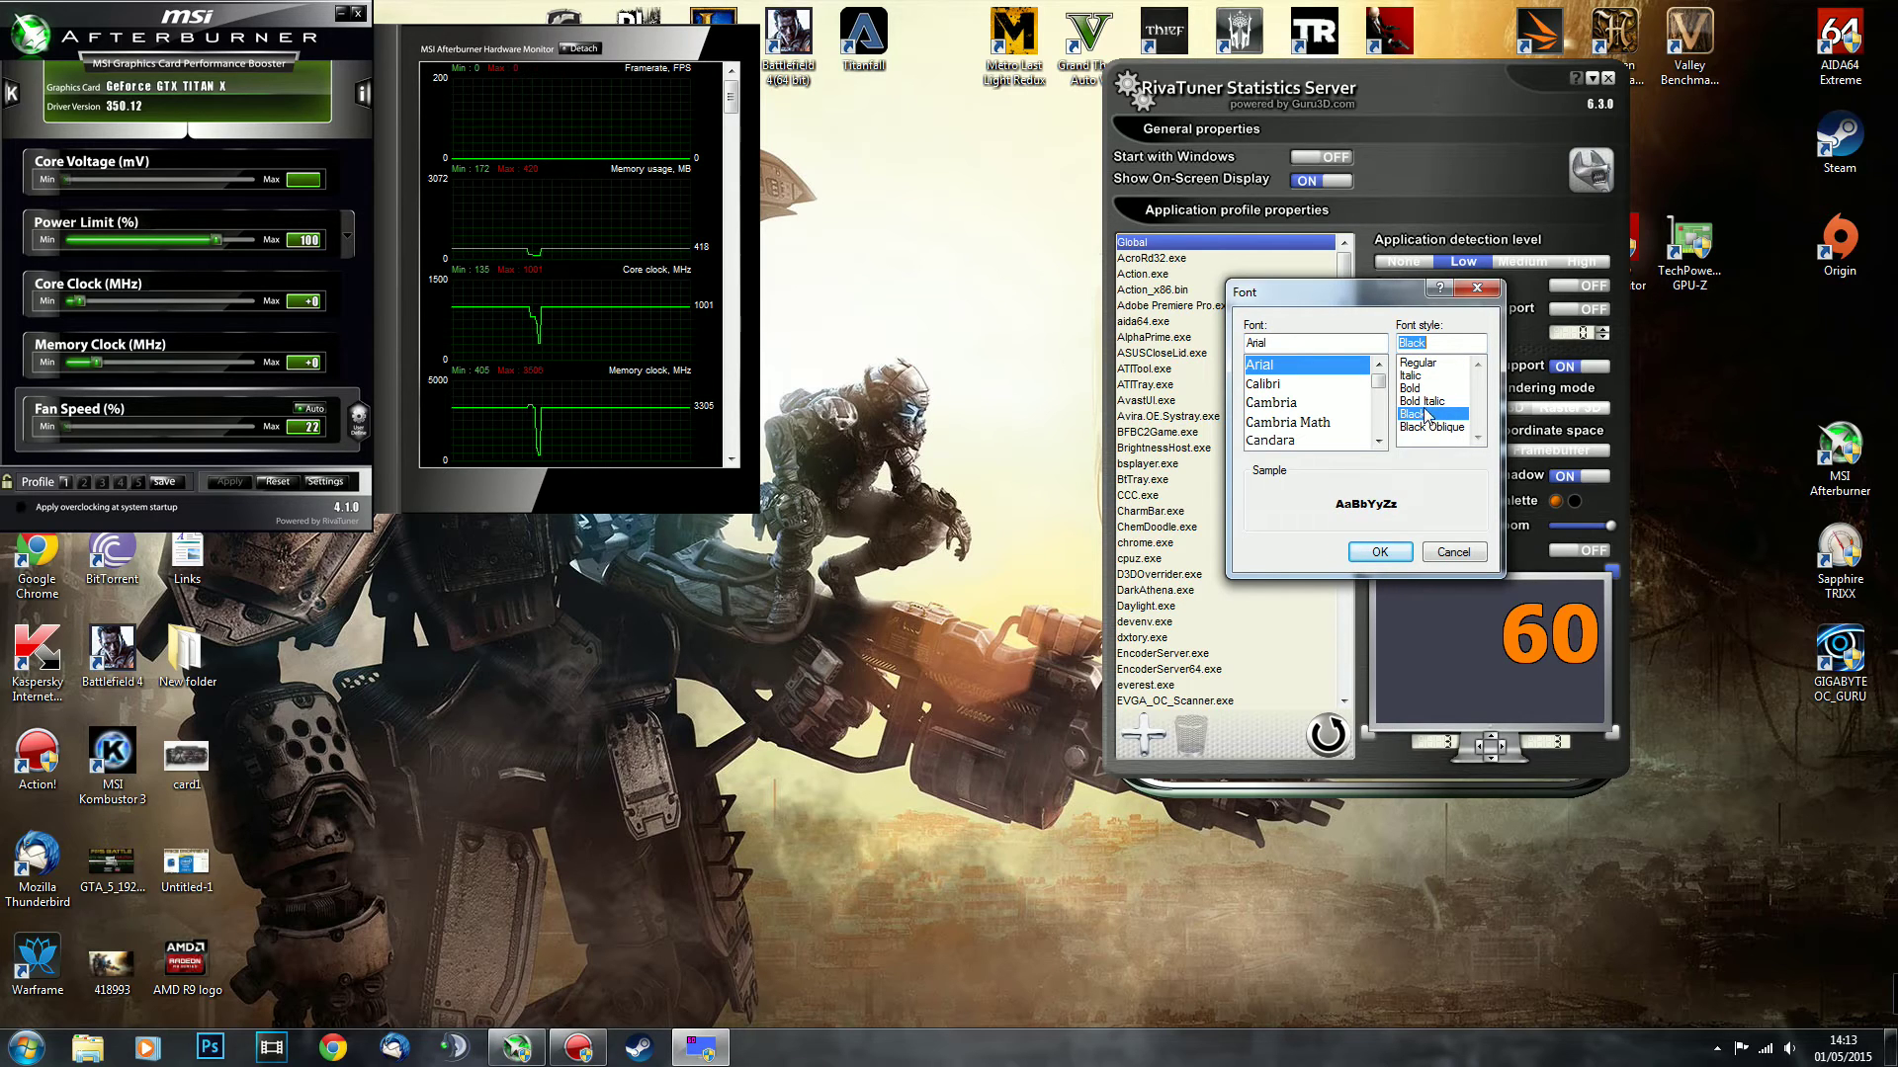
{"action": "left_click", "coordinate": [1429, 401]}
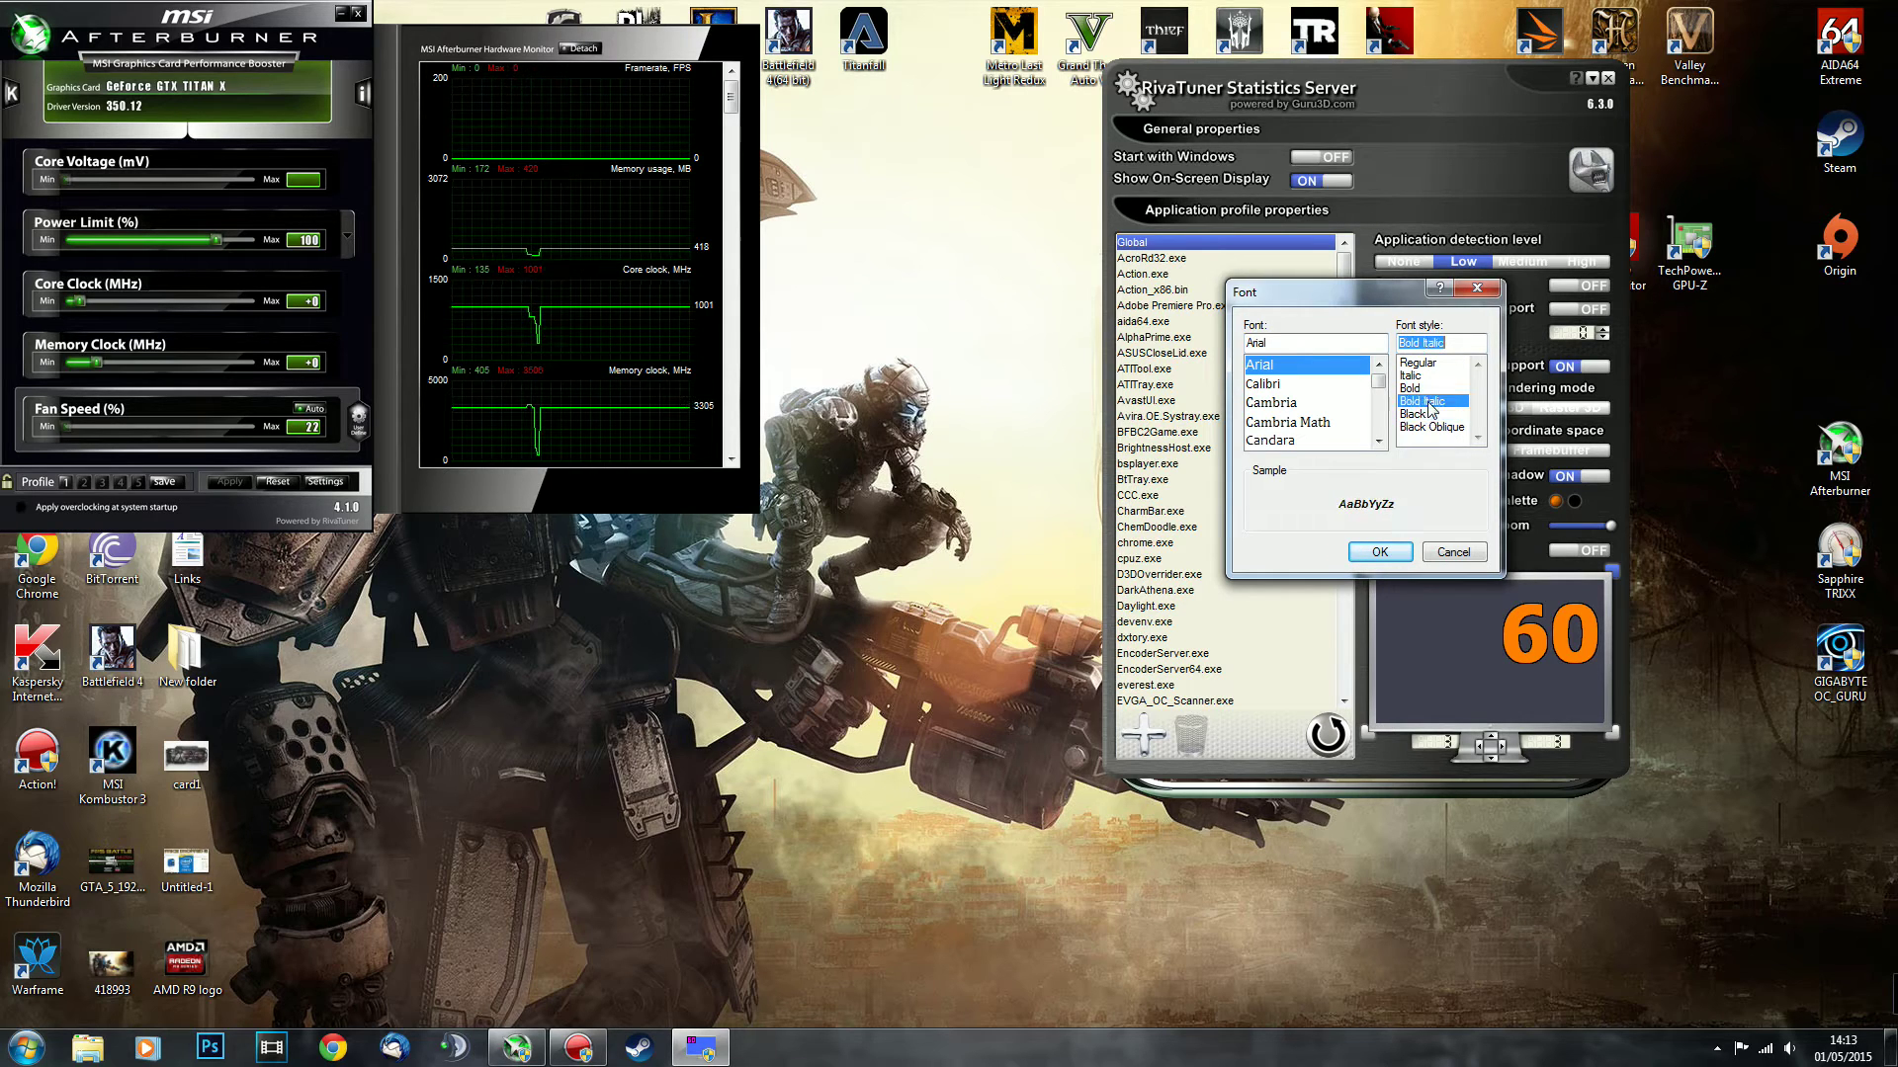
Cancel the Font dialog without applying Arial Bold Italic.
{"action": "left_click", "coordinate": [1454, 552]}
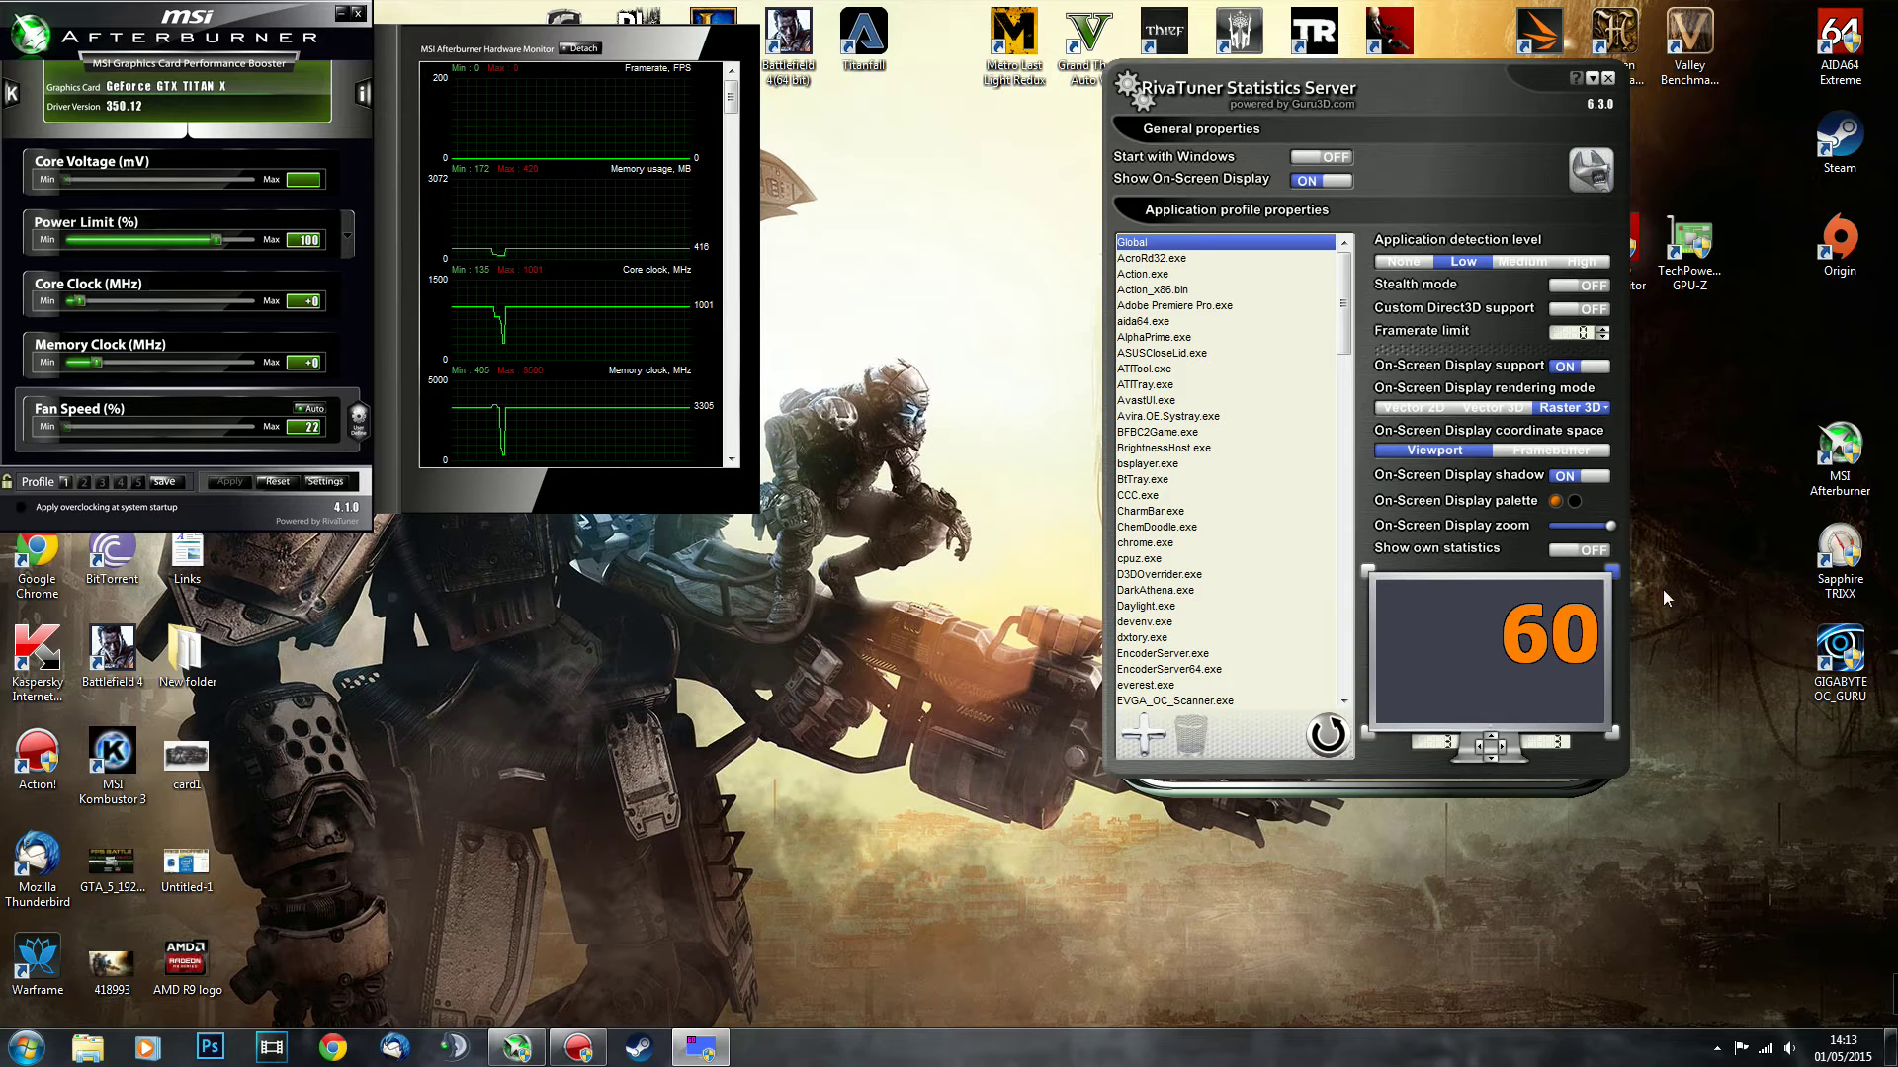
Change the on-screen display text colour from orange to the bright green basic colour.
{"action": "left_click", "coordinate": [1556, 504]}
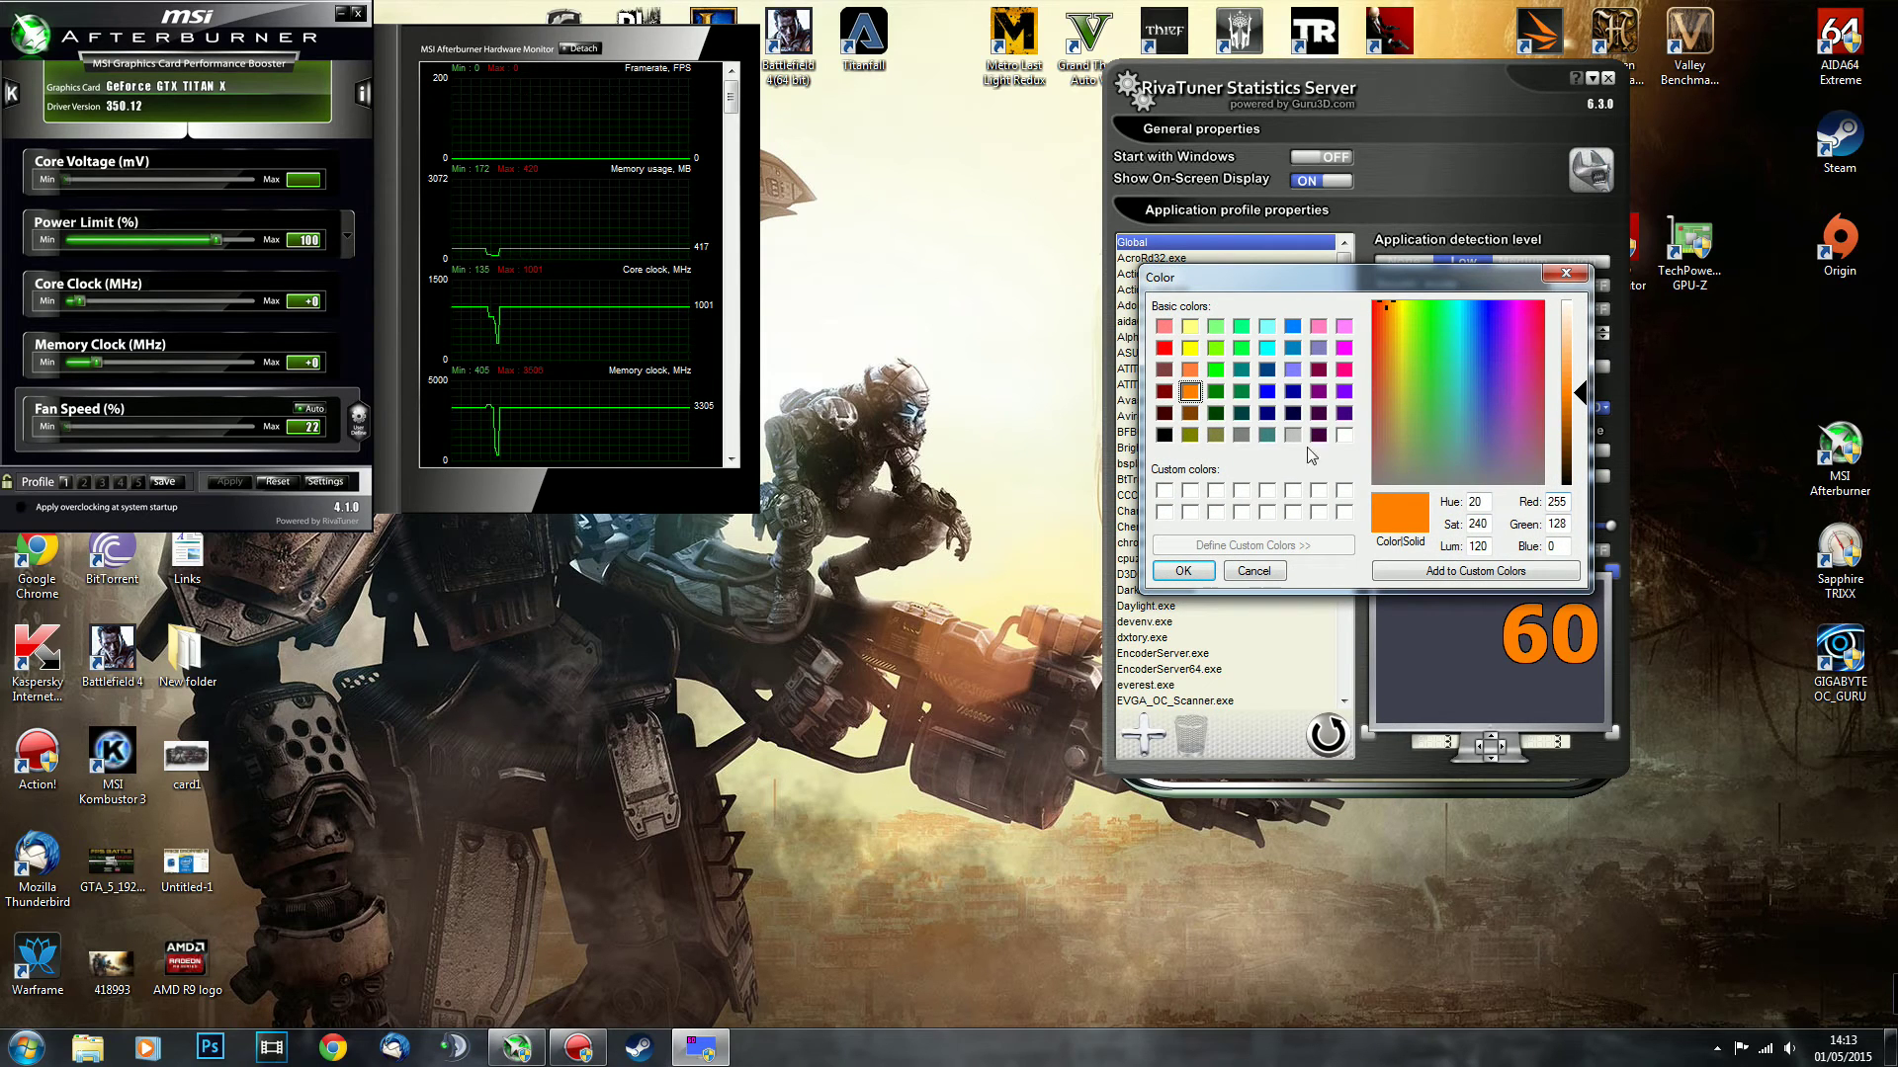
{"action": "left_click", "coordinate": [1318, 392]}
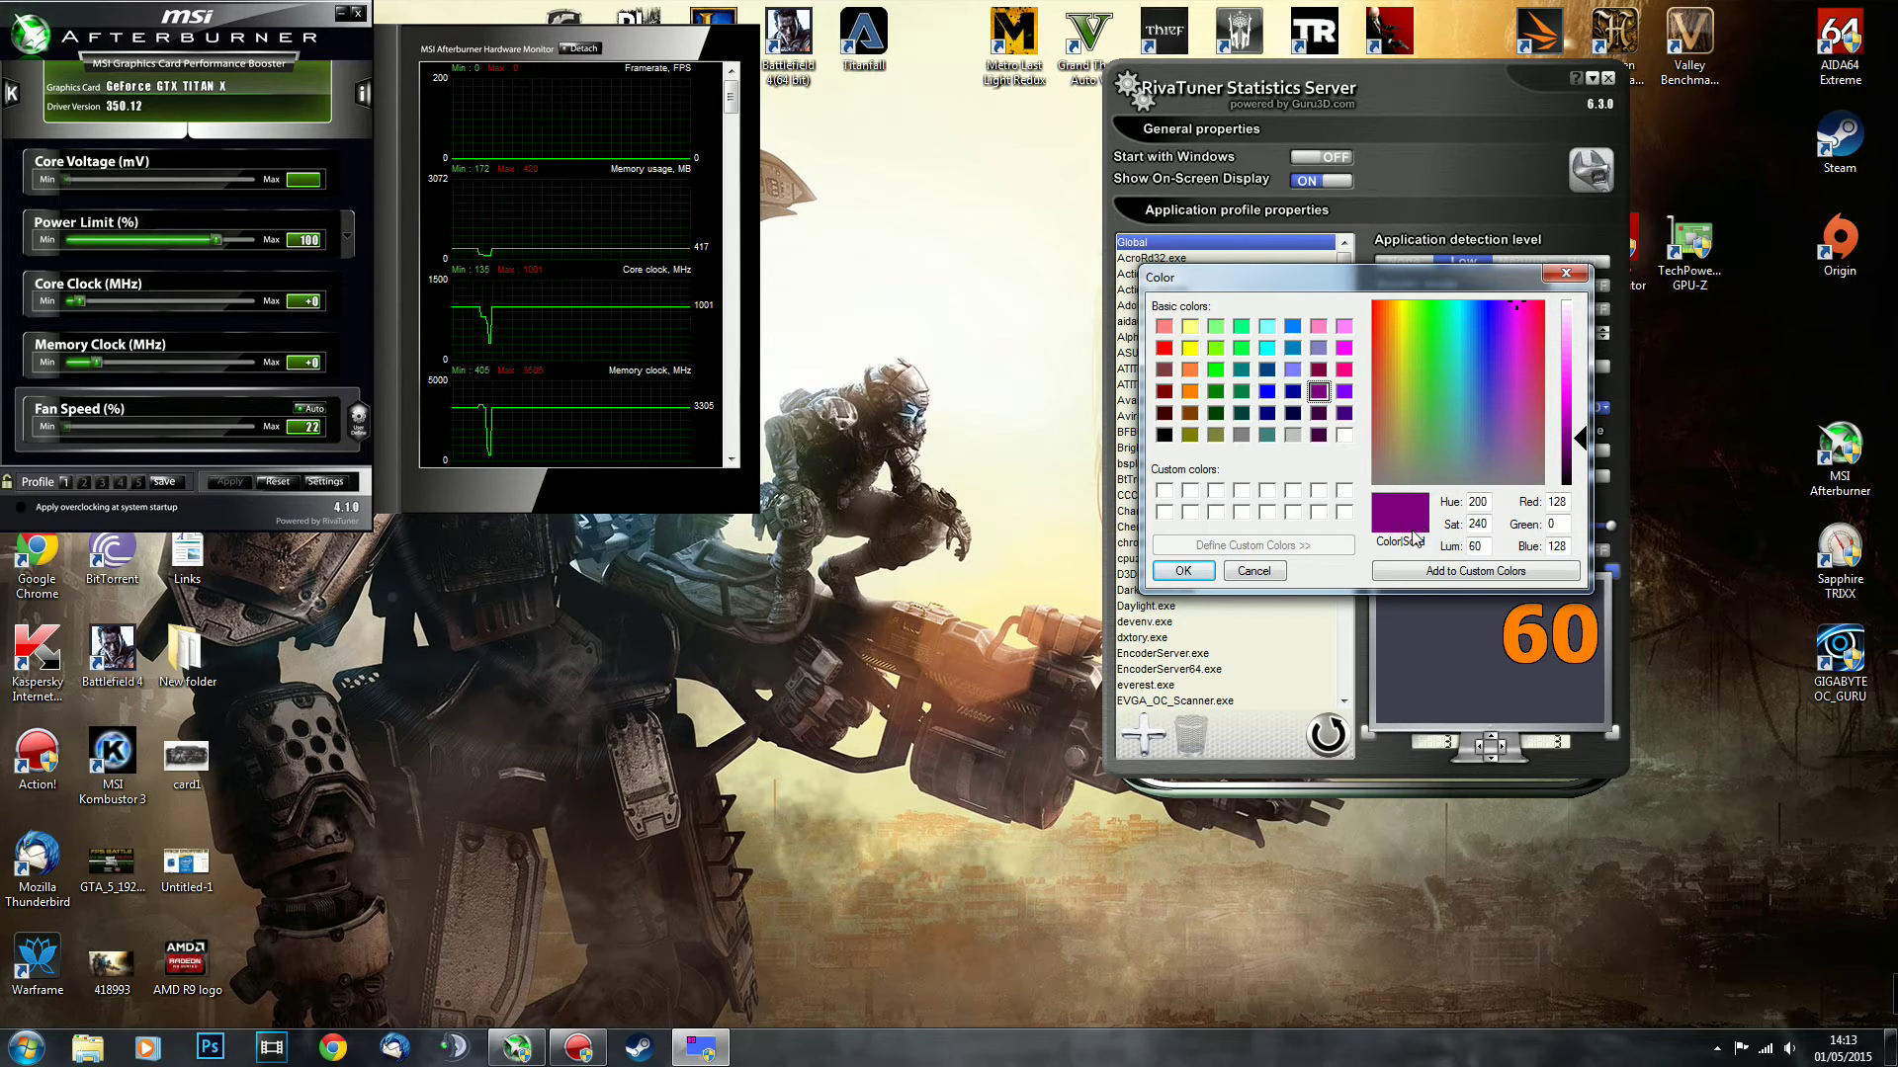
{"action": "left_click", "coordinate": [1215, 373]}
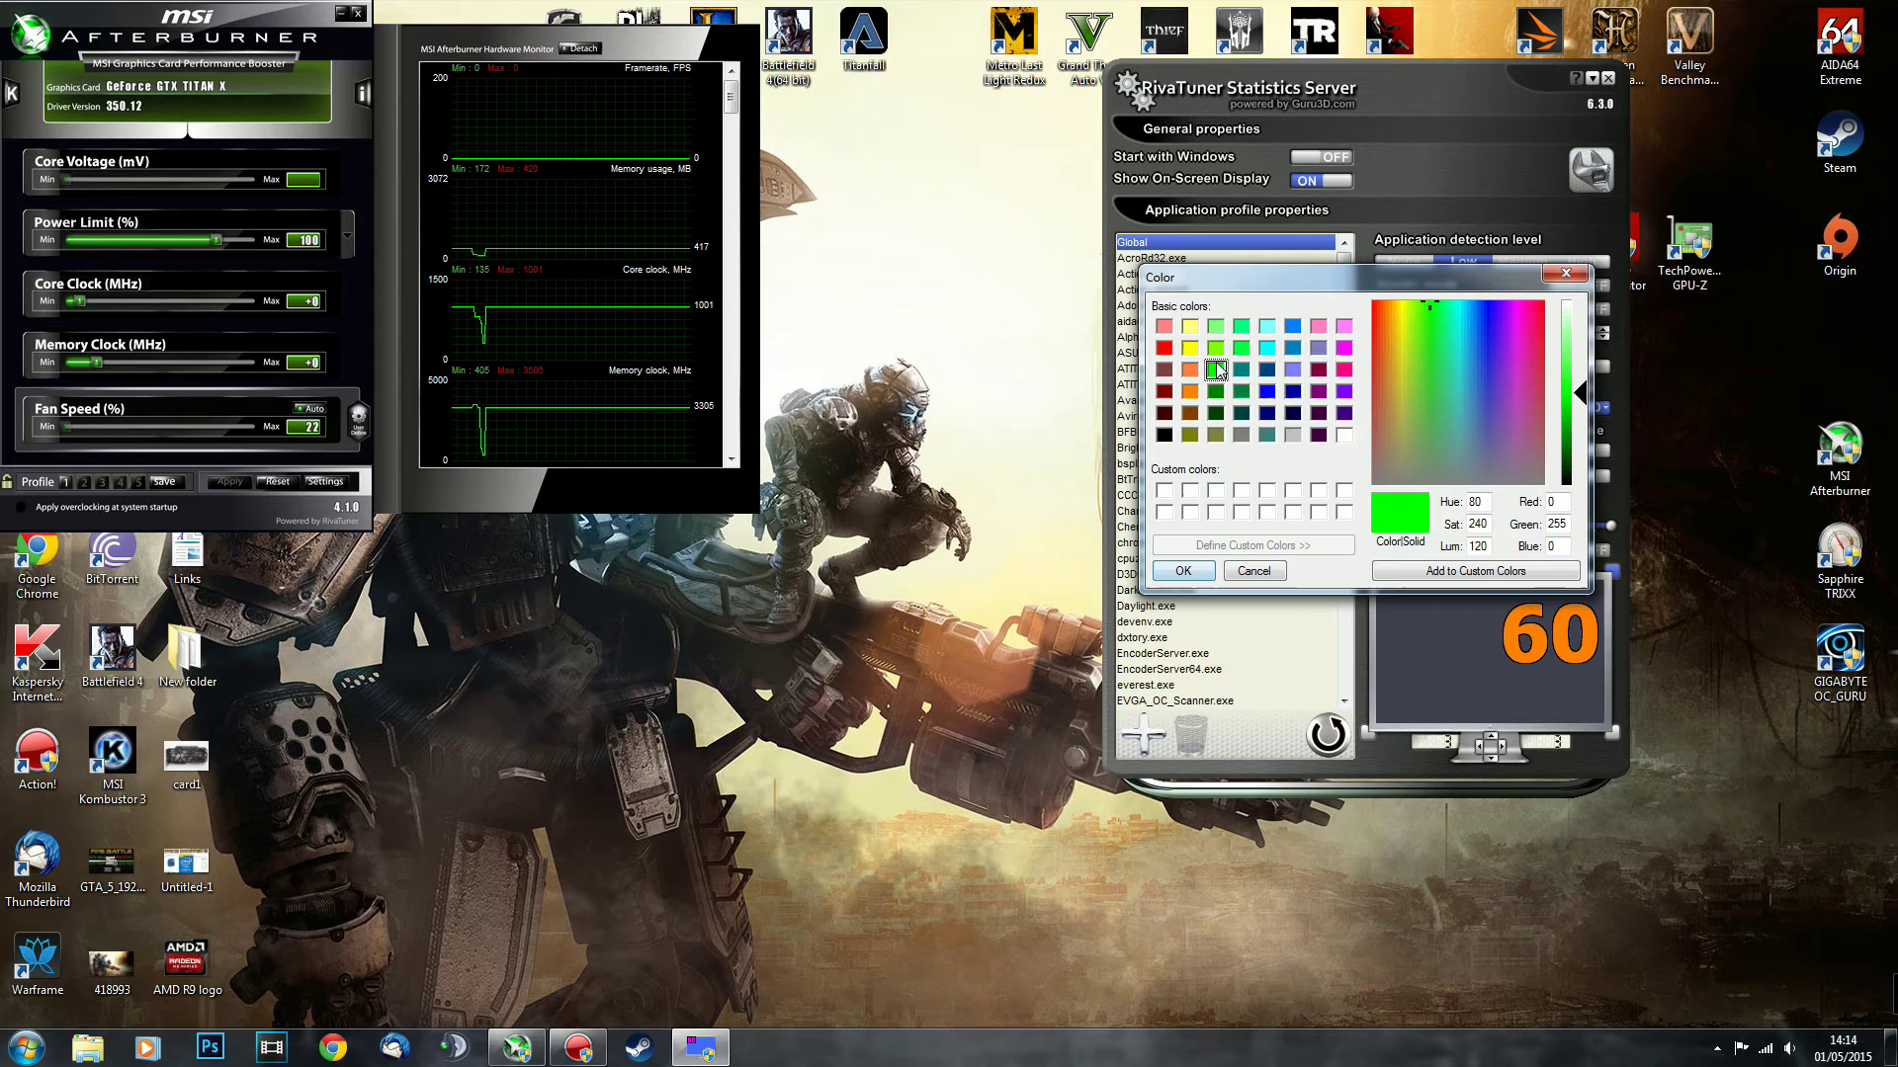
{"action": "left_click", "coordinate": [1199, 573]}
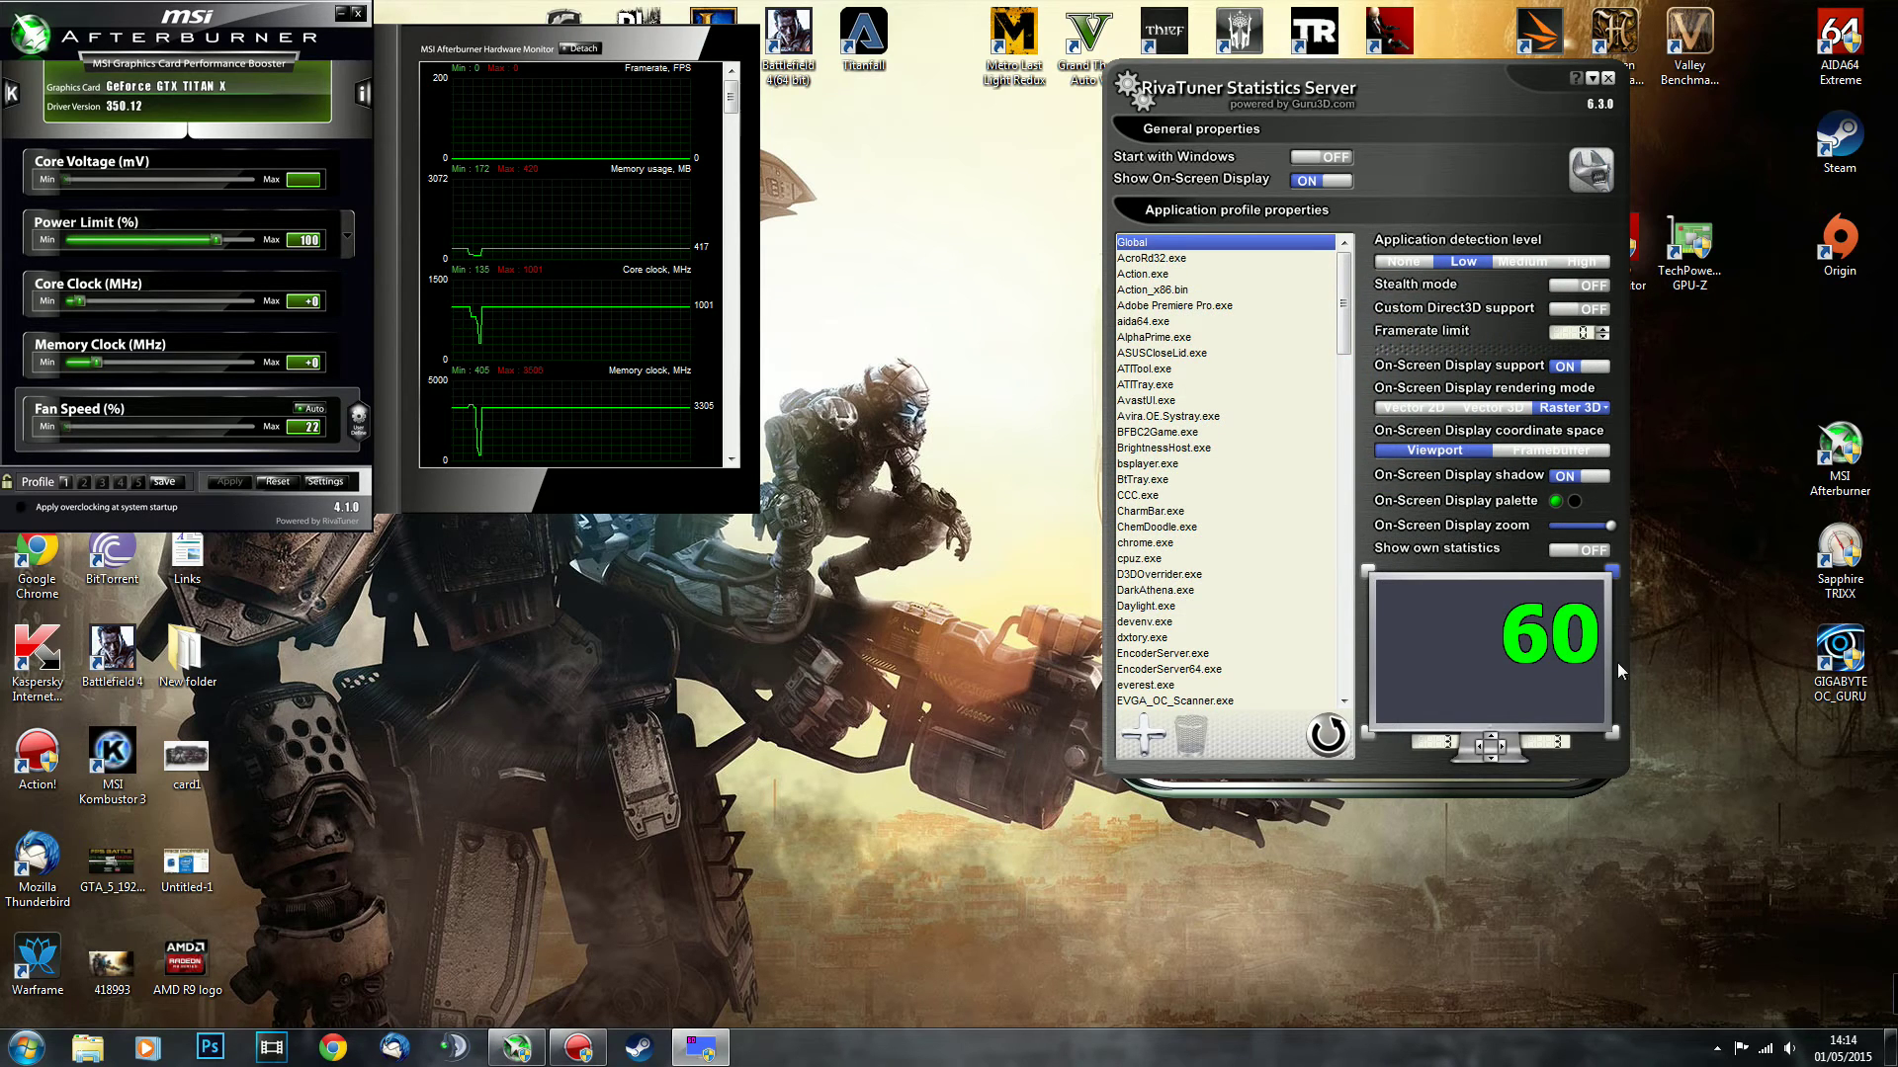
Anchor the framerate counter to the top-left corner, with the position offset back at 3.
{"action": "left_click", "coordinate": [1368, 732]}
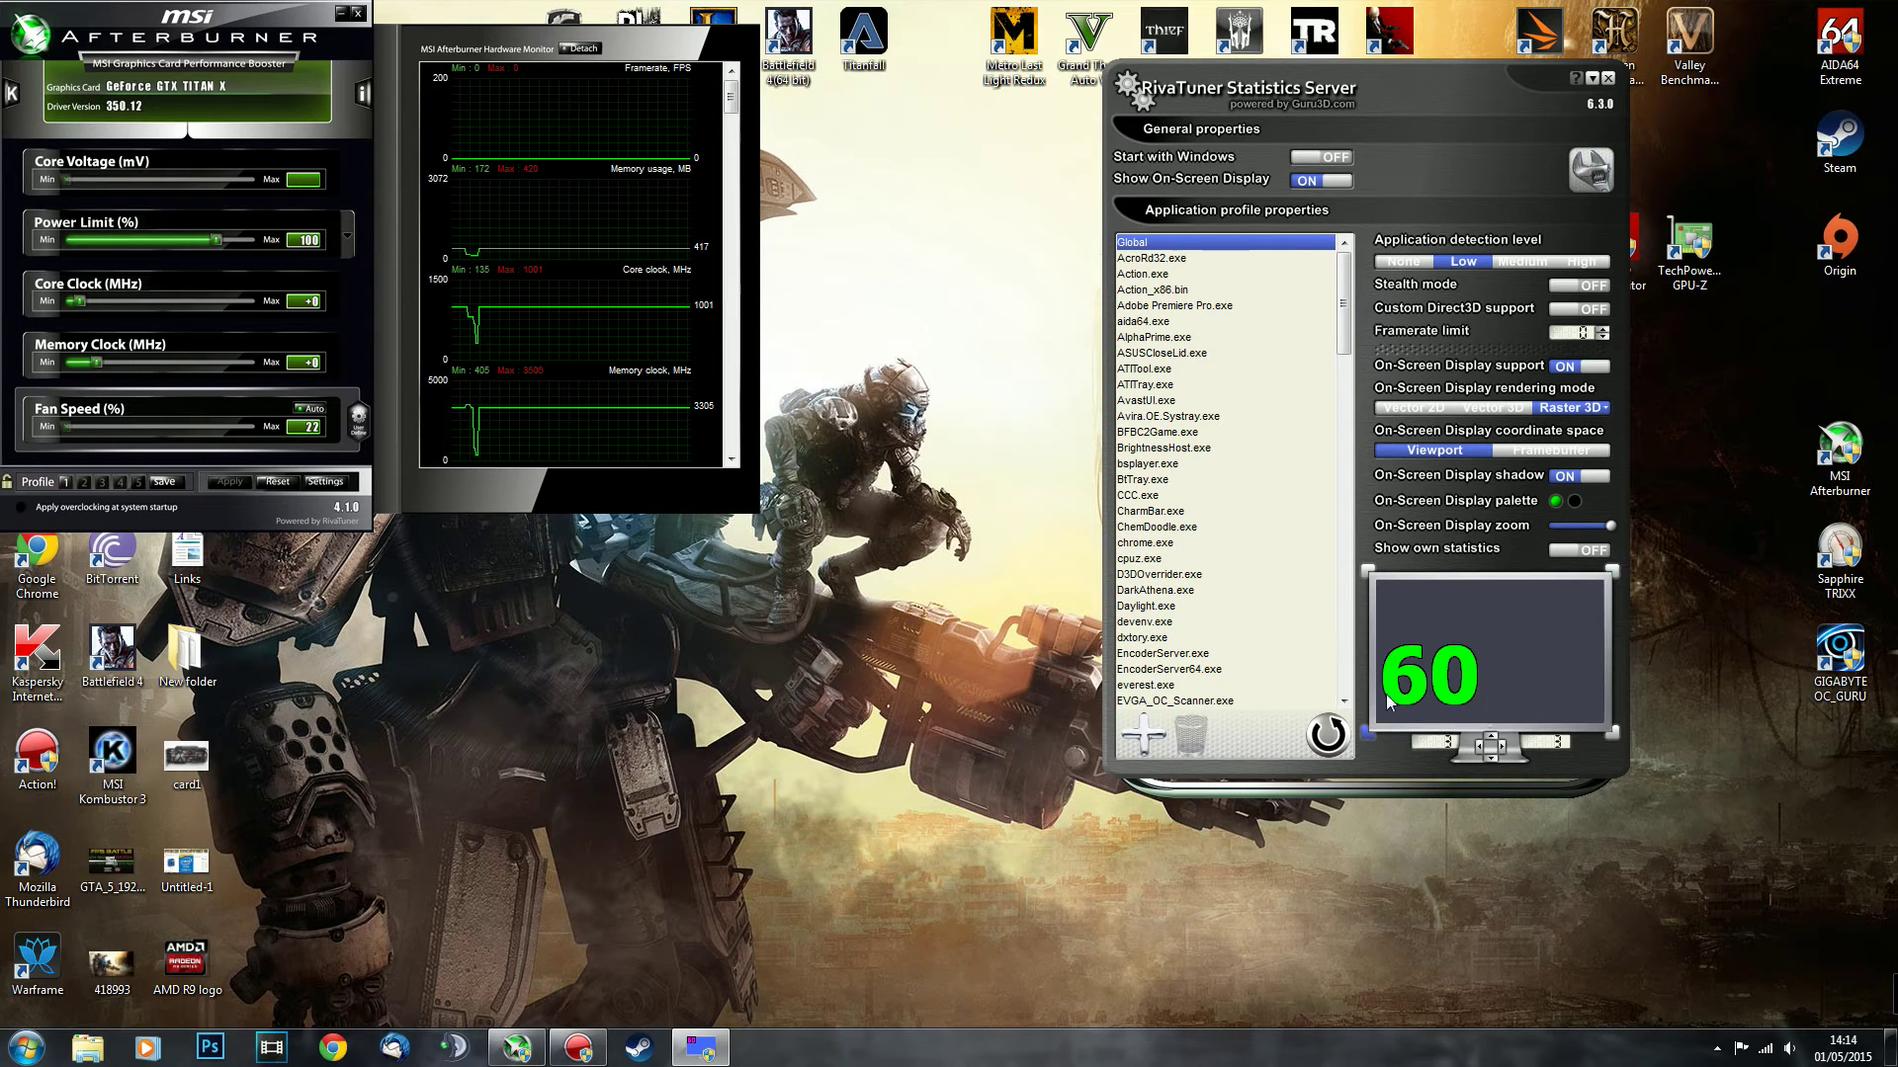
{"action": "left_click", "coordinate": [1365, 570]}
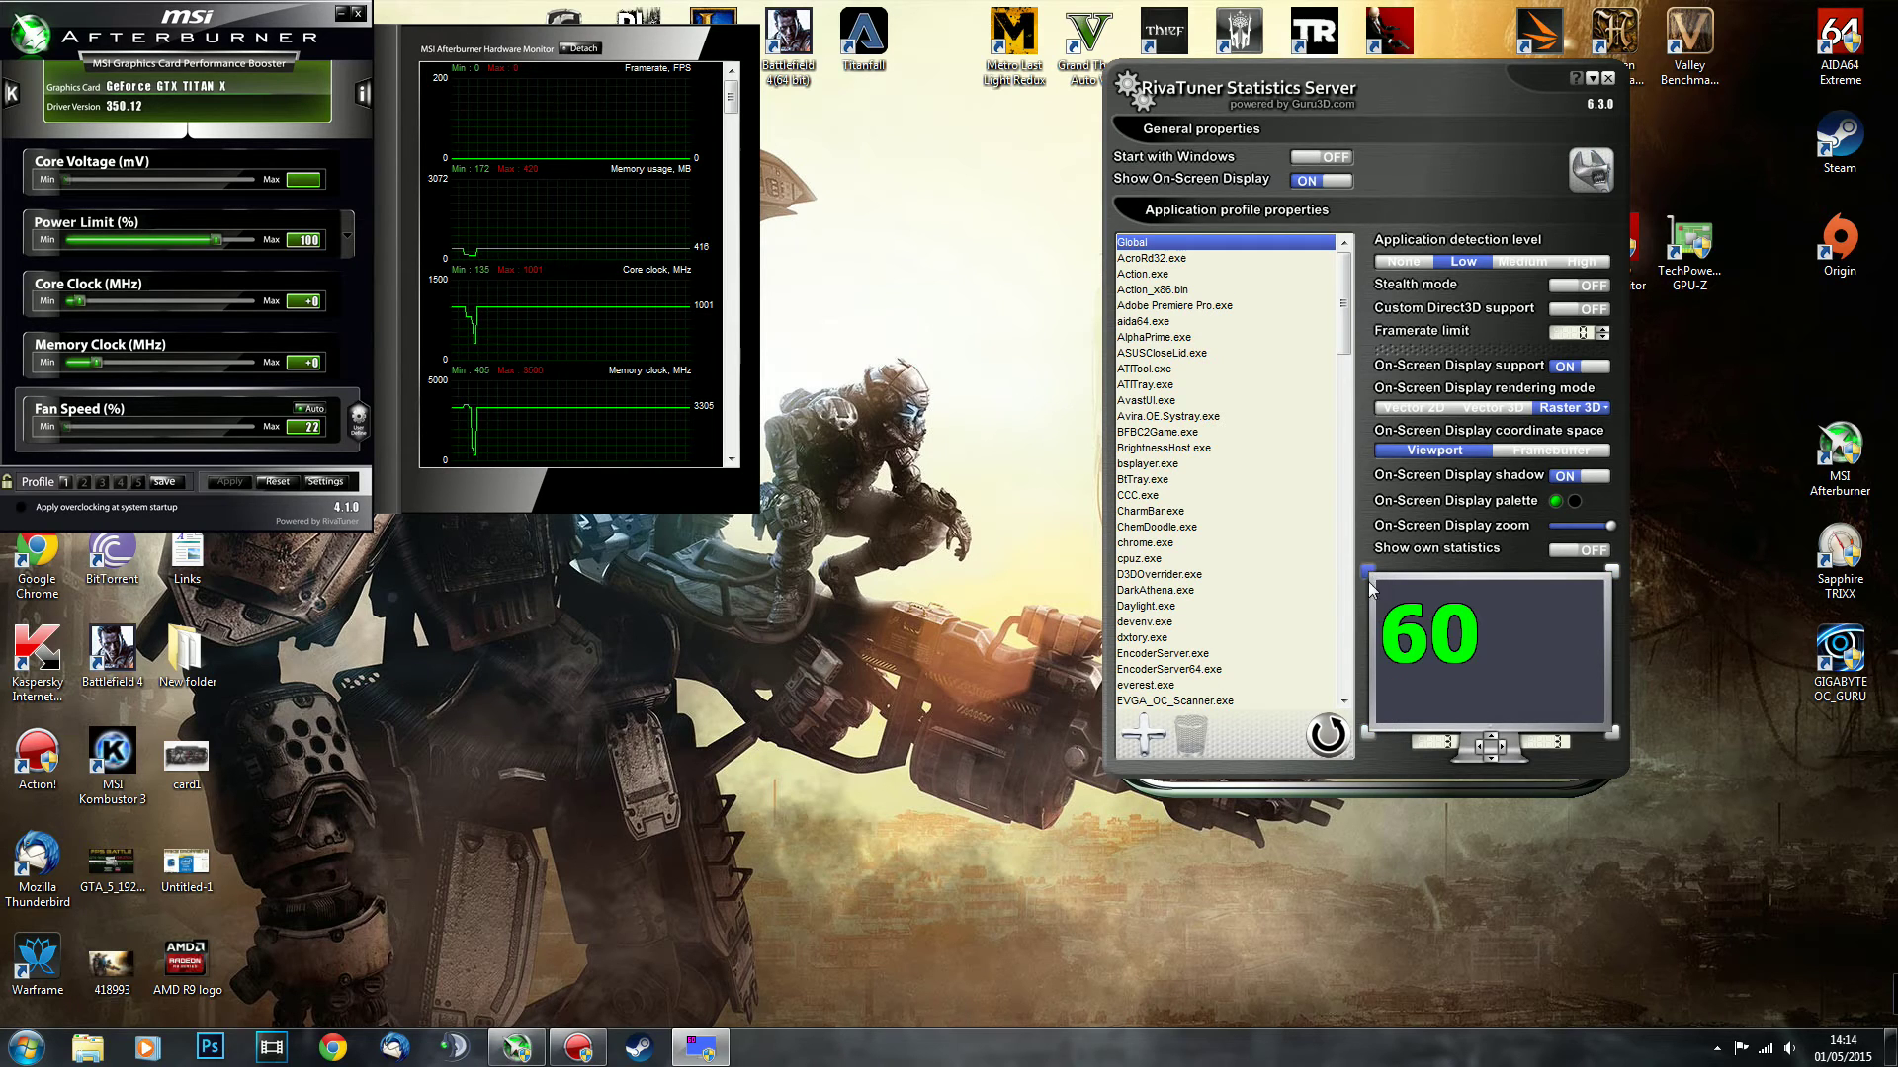
{"action": "left_click", "coordinate": [1491, 743]}
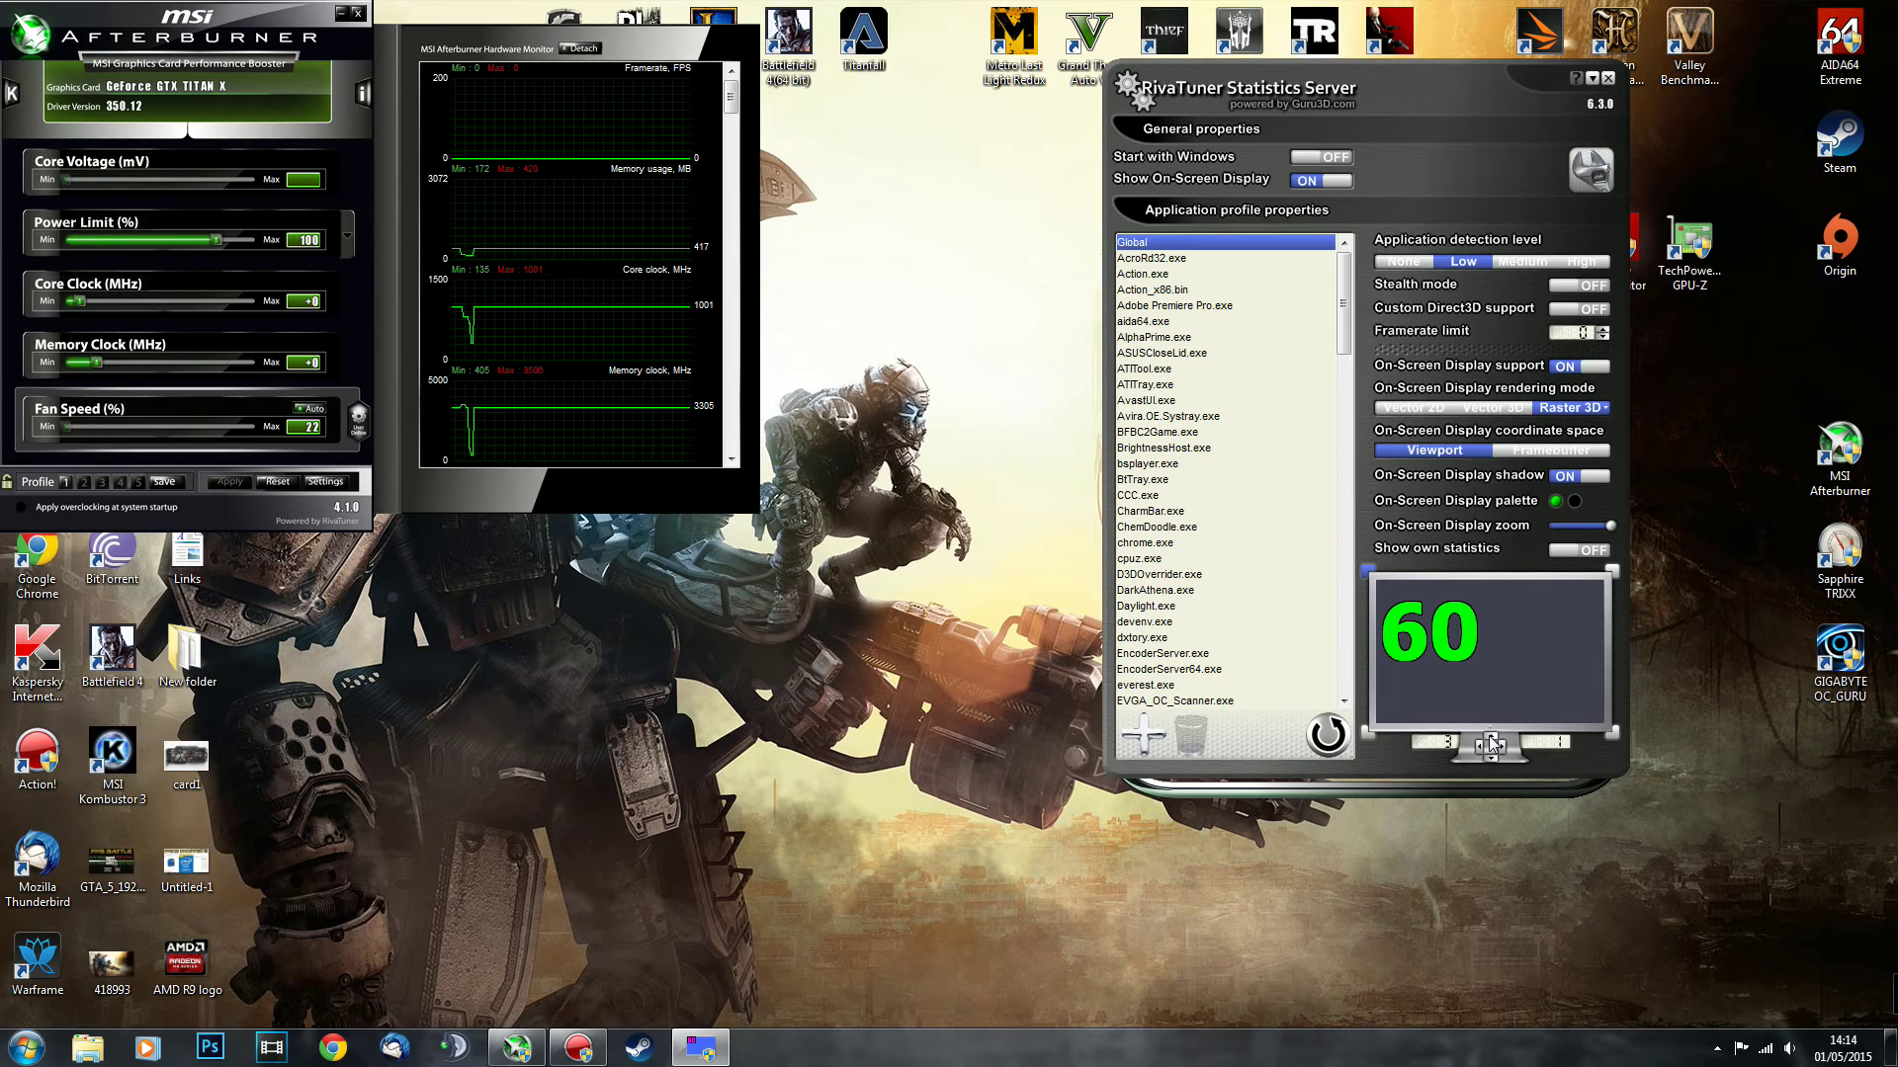
{"action": "left_click", "coordinate": [1491, 758]}
{"action": "left_click", "coordinate": [1491, 758]}
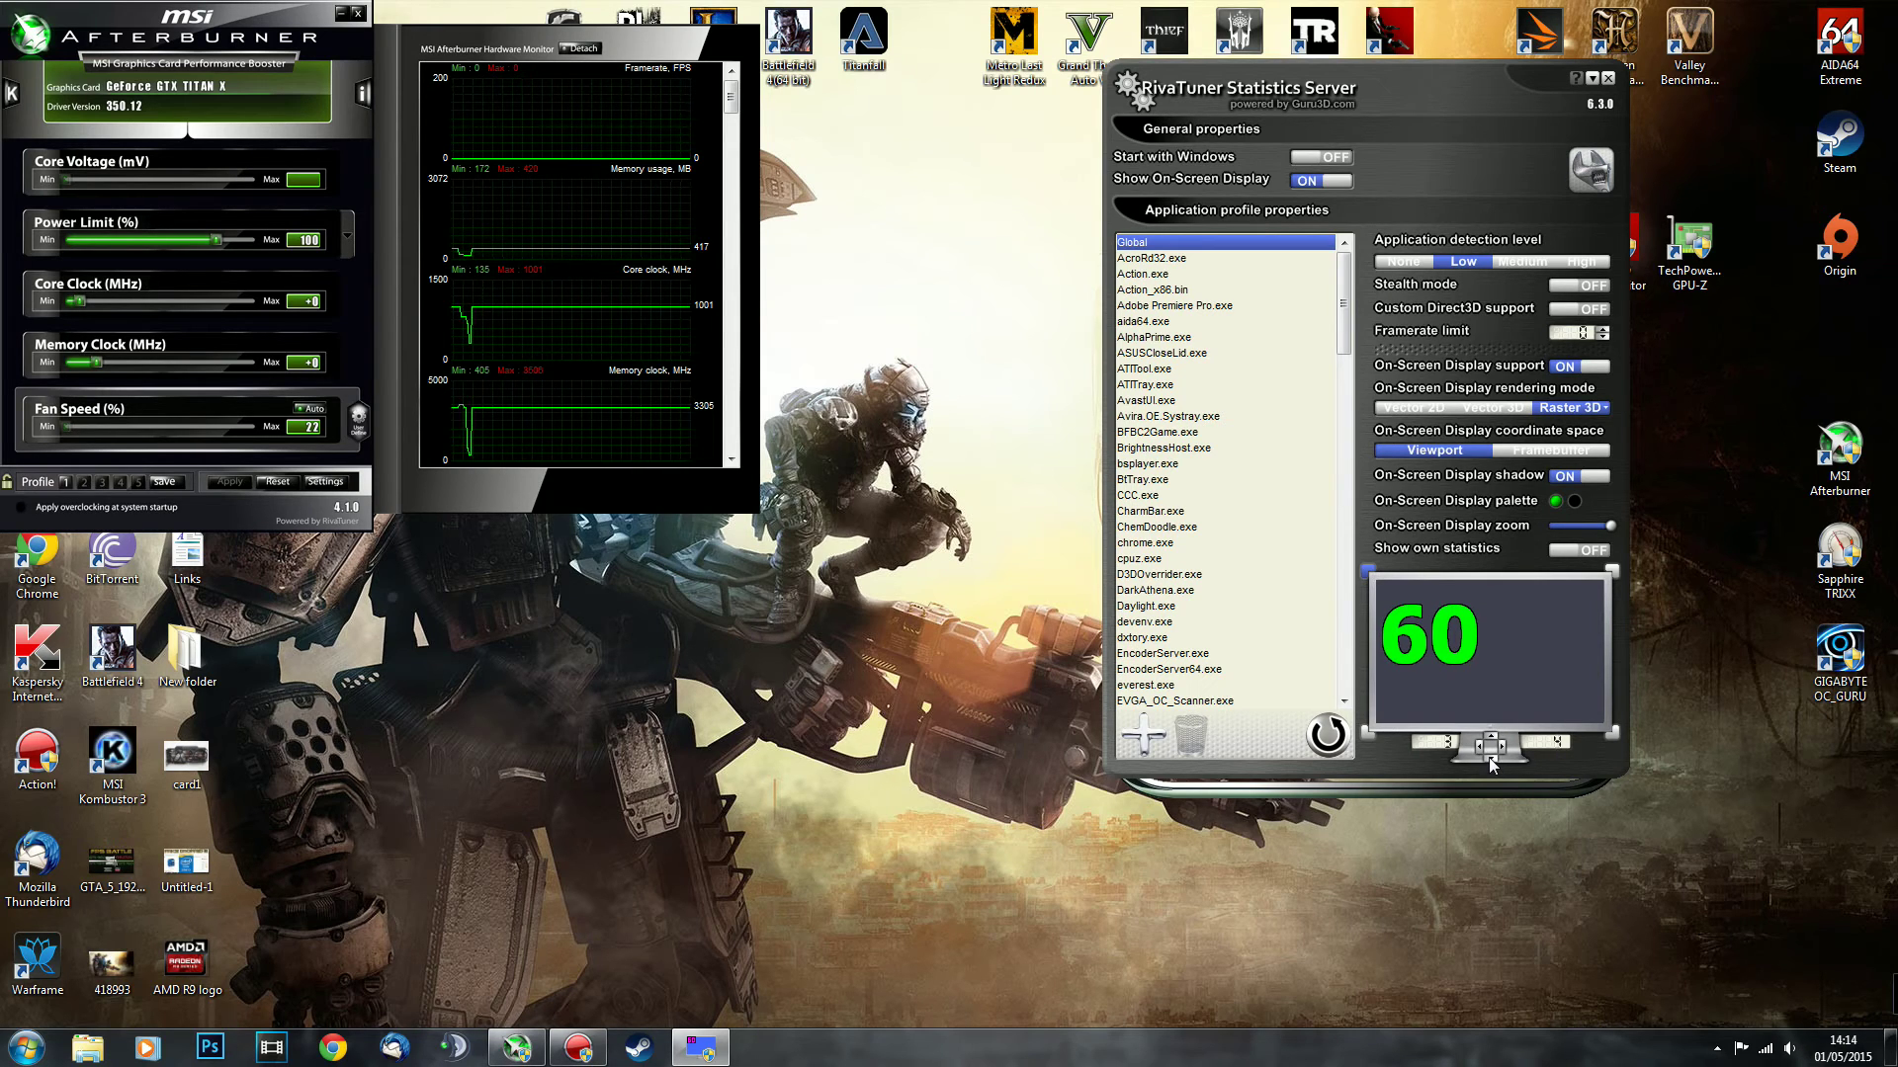
{"action": "left_click", "coordinate": [1491, 737]}
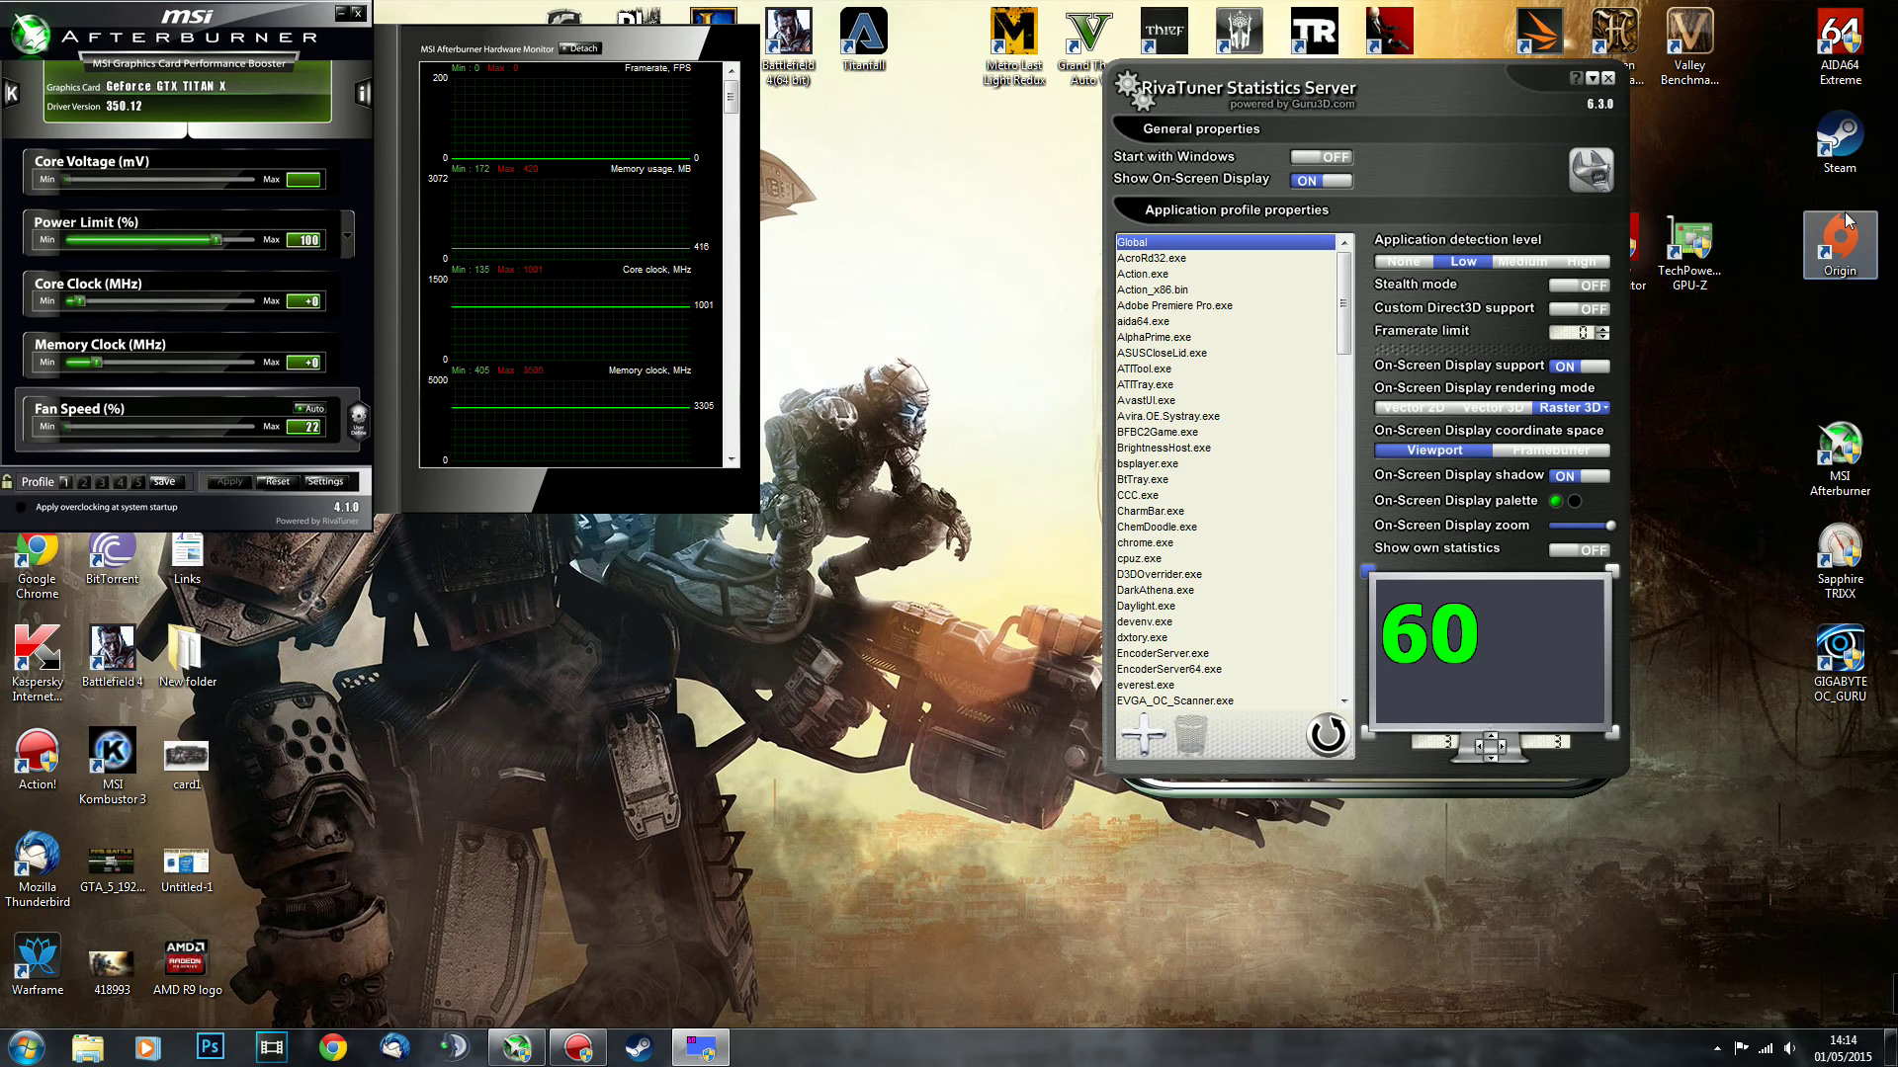
Close the RivaTuner Statistics Server window to the system tray.
{"action": "left_click", "coordinate": [1592, 81]}
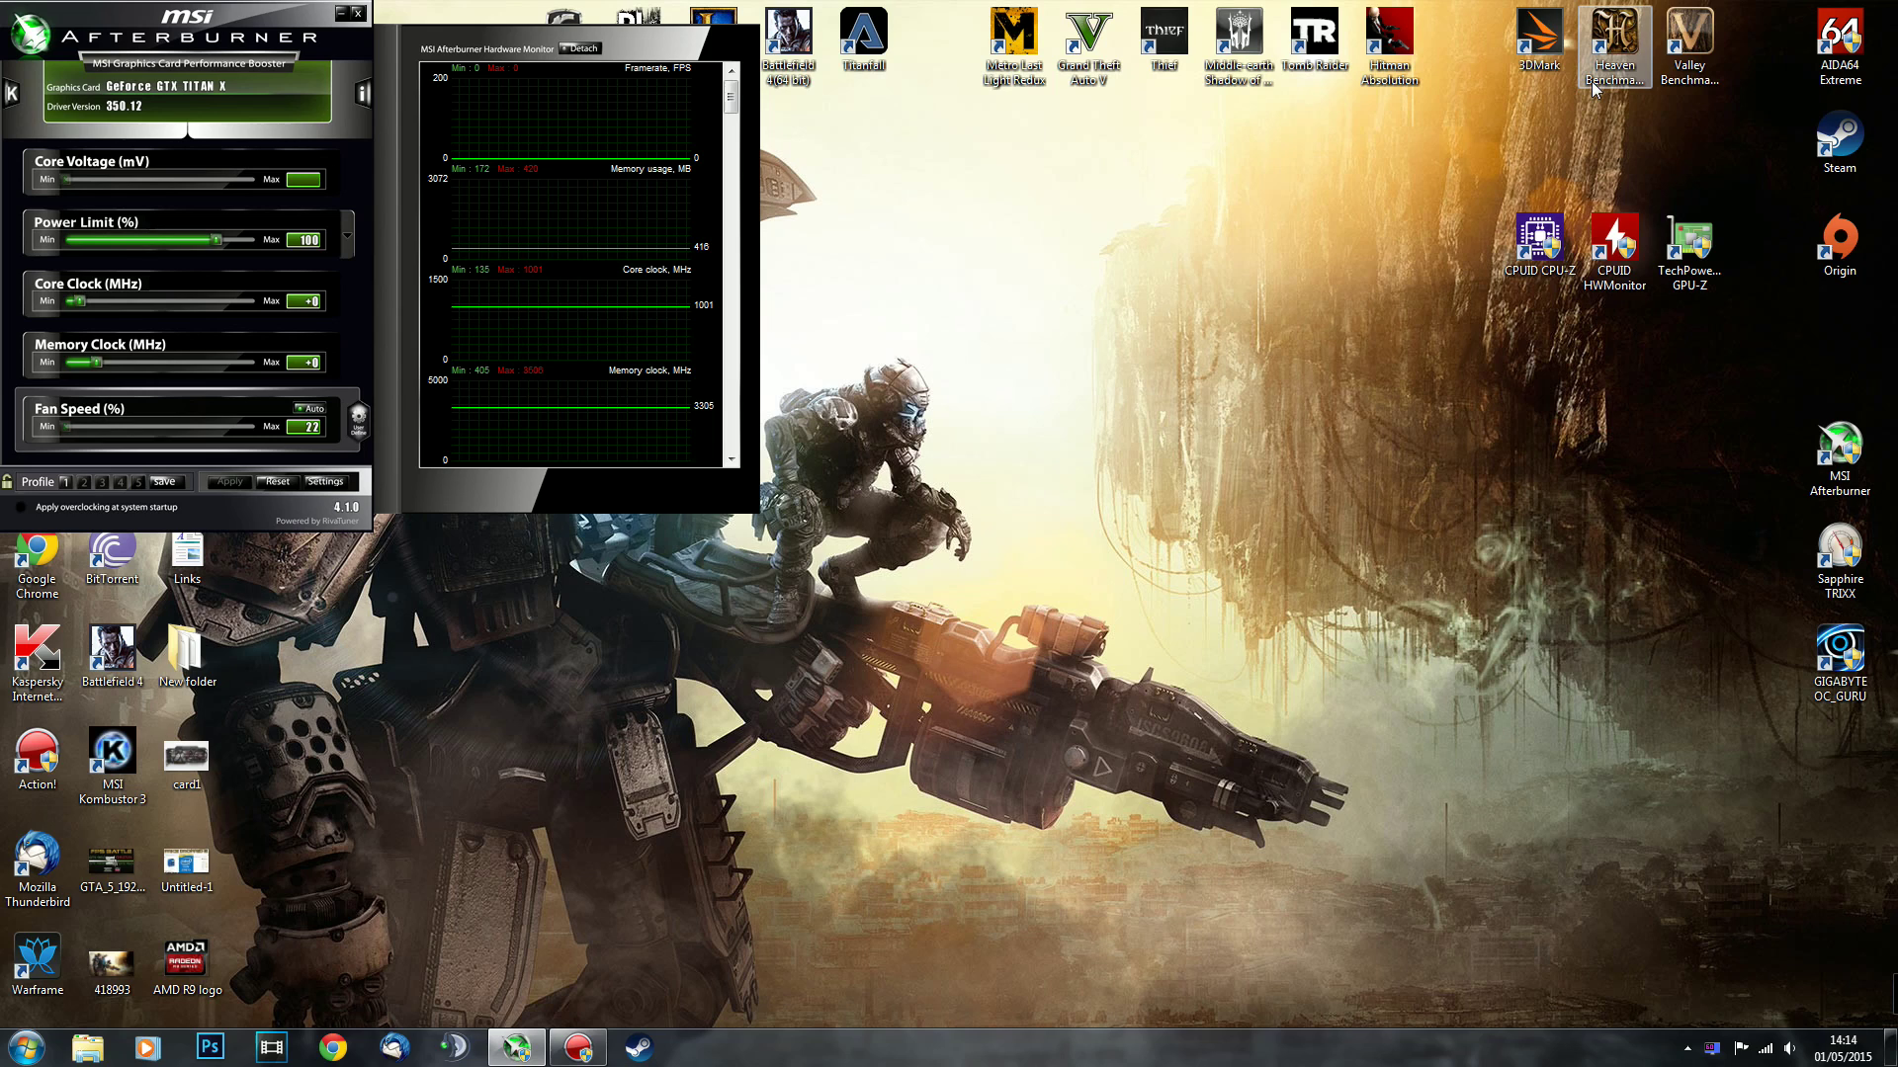